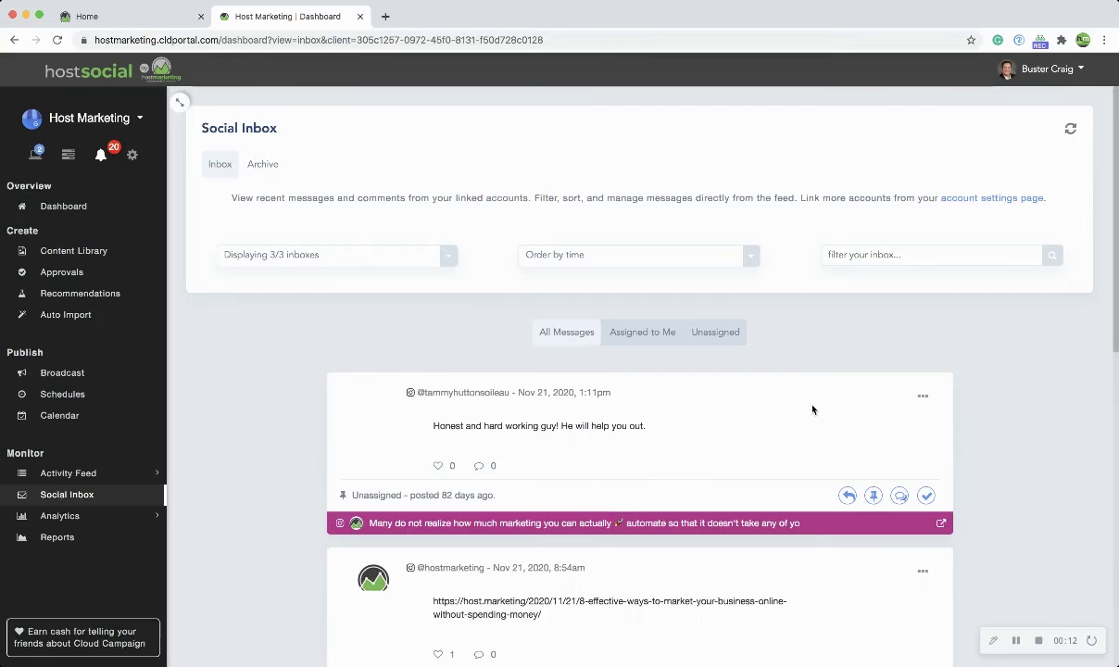
Step: Look through the recent messages and comments in the Social Inbox
scroll(812, 410, "down", 5)
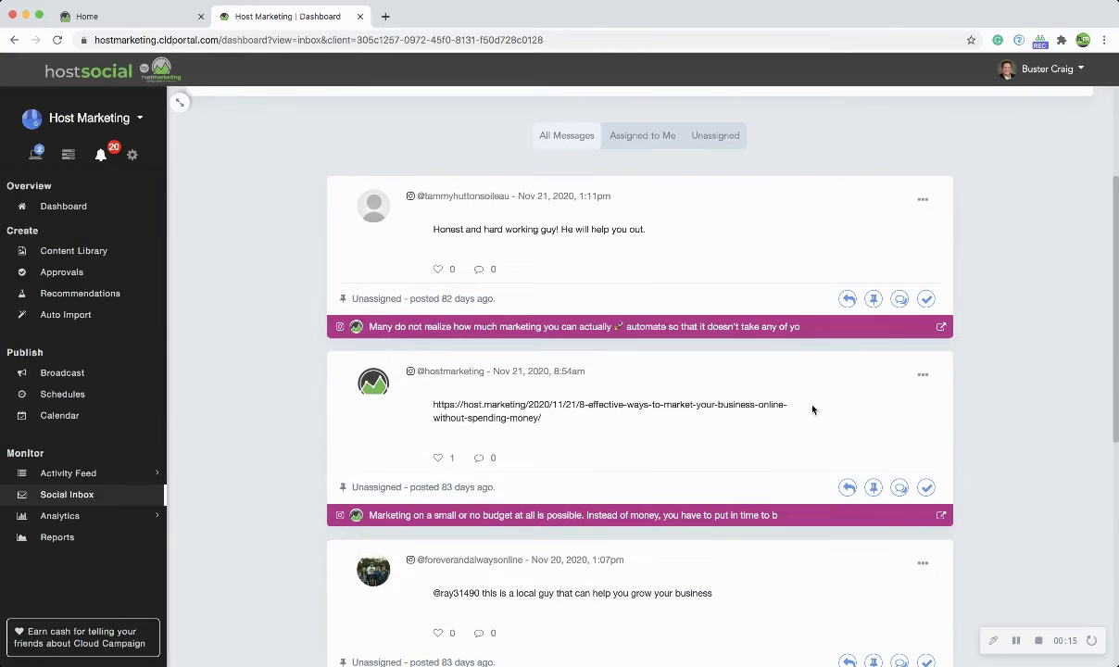
scroll(741, 240, "down", 5)
scroll(741, 240, "up", 3)
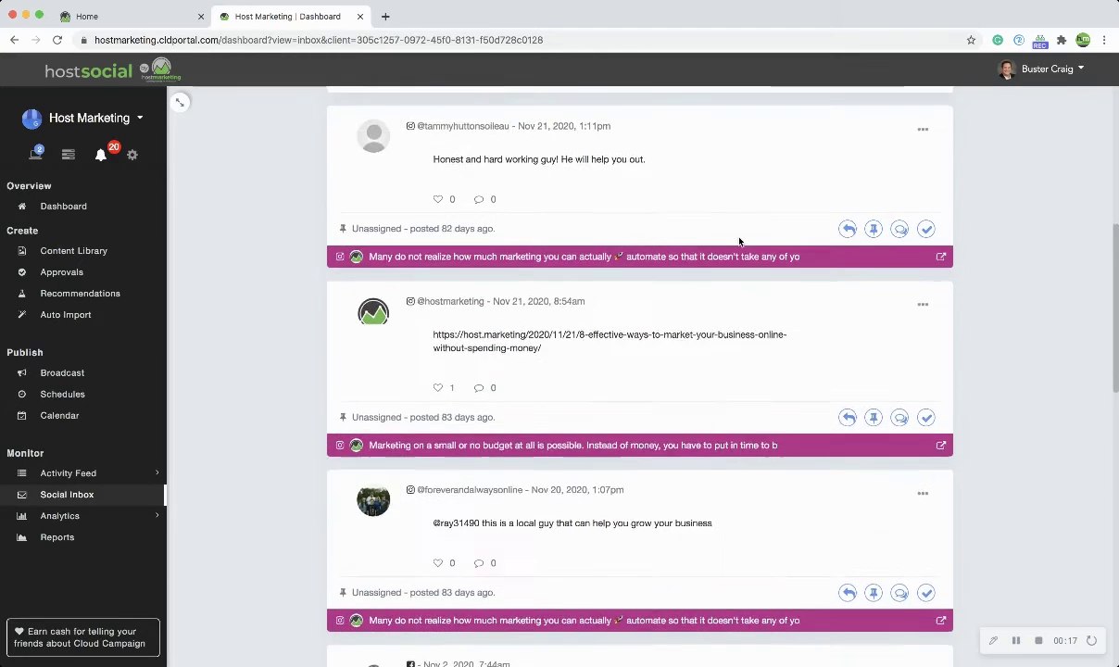
scroll(741, 241, "down", 3)
scroll(741, 241, "up", 10)
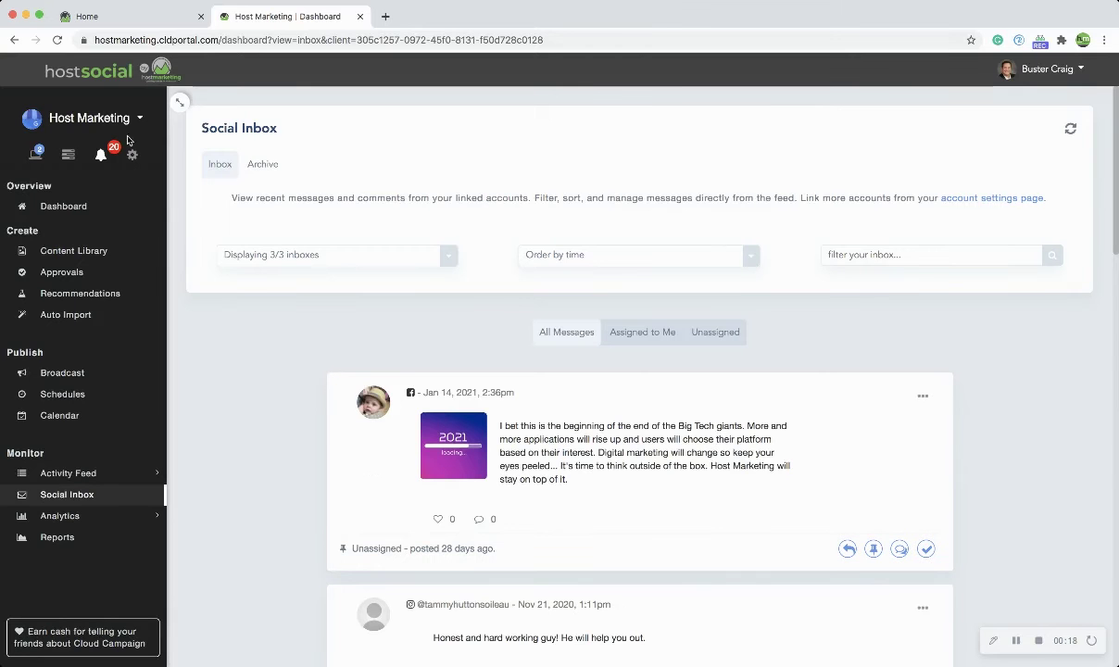
Step: Open the Content Library and look through its existing content items
left_click(74, 251)
scroll(277, 315, "down", 5)
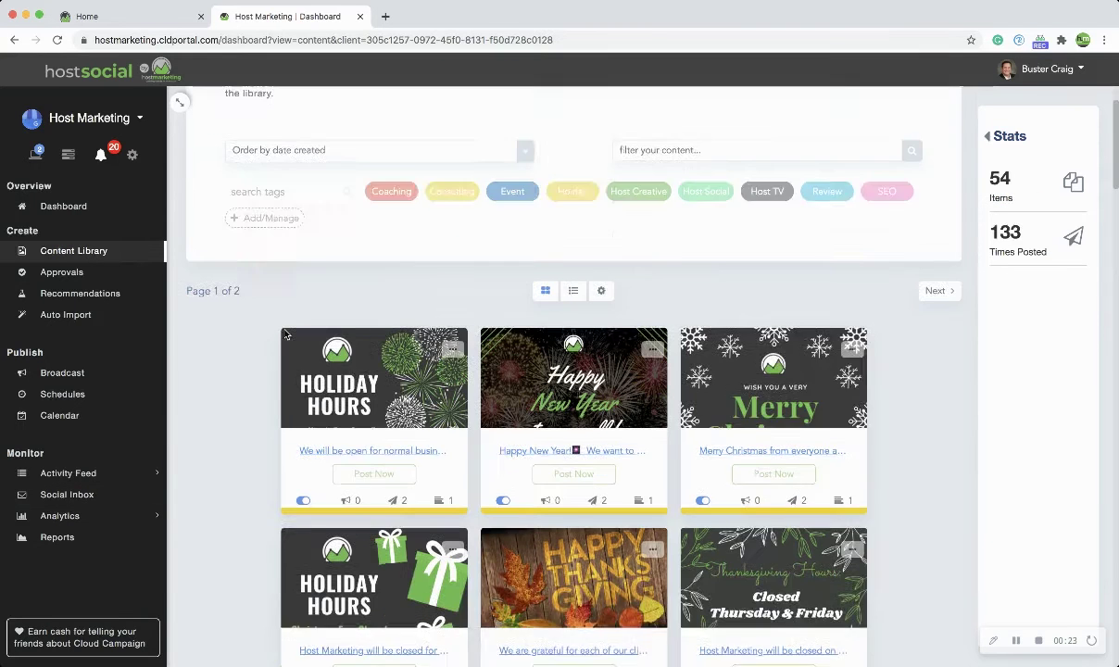
scroll(286, 334, "down", 15)
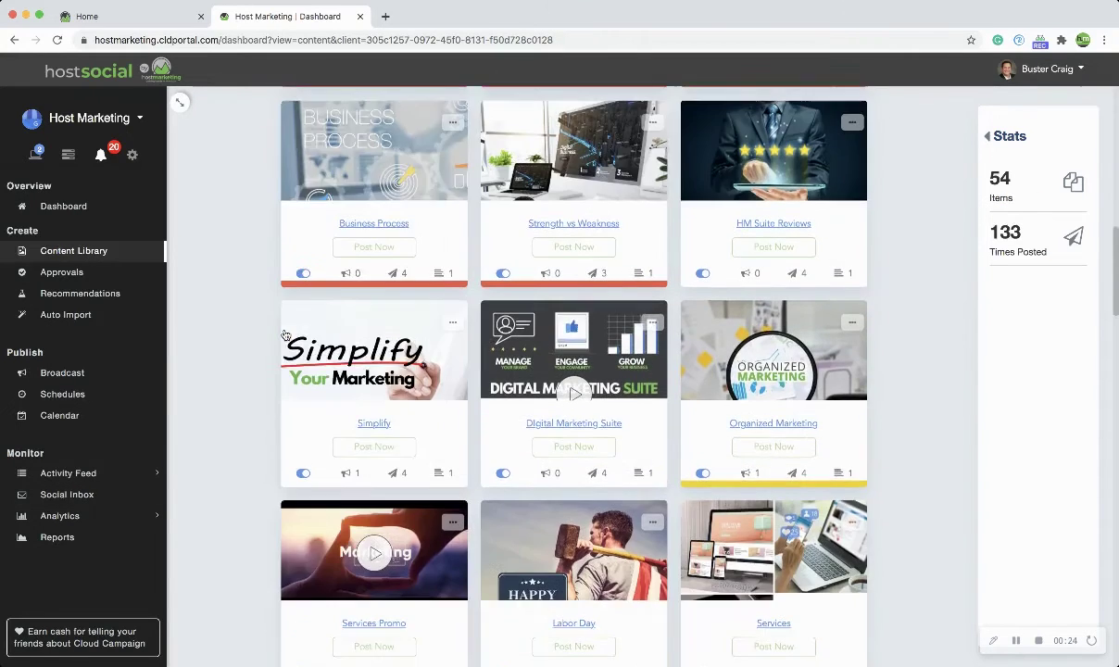
scroll(285, 336, "down", 3)
scroll(286, 336, "up", 14)
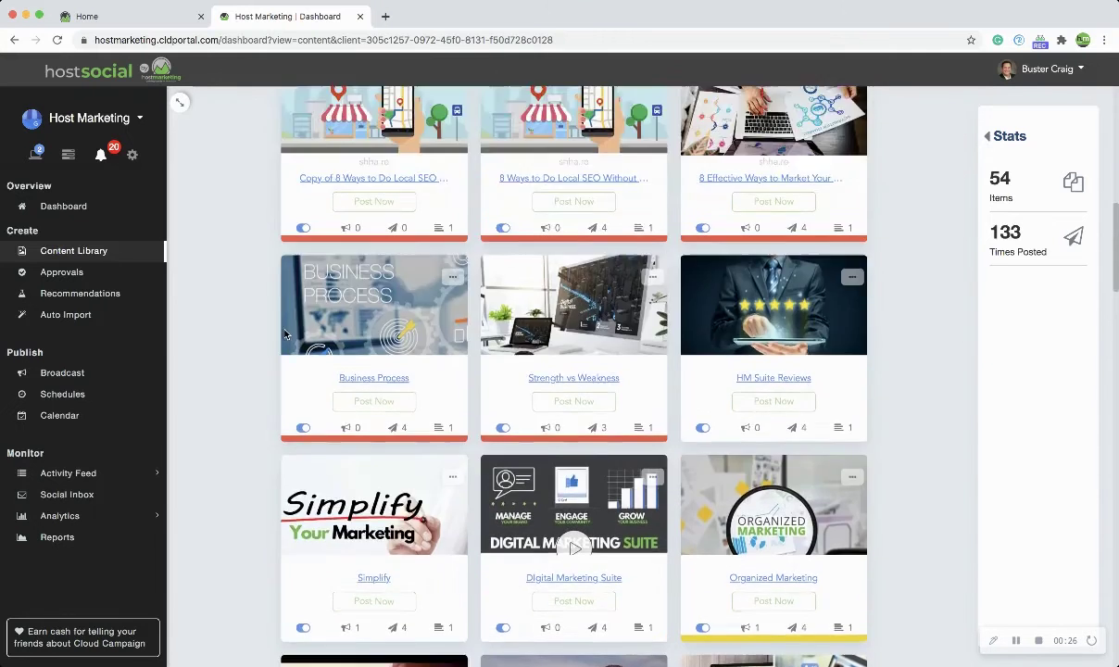
scroll(284, 333, "up", 10)
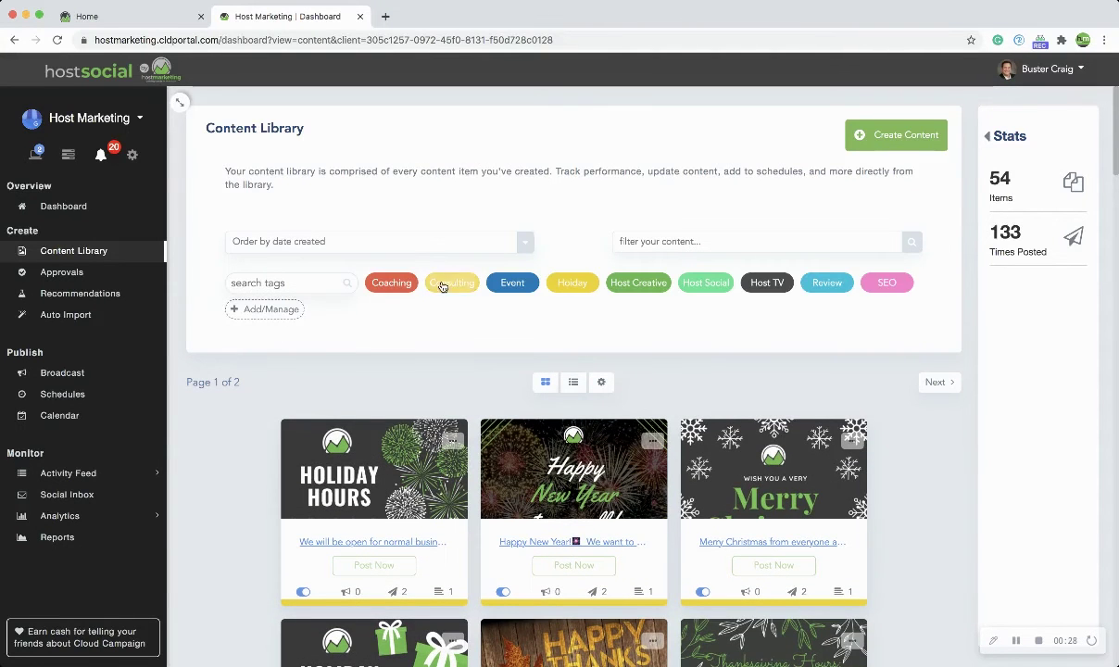
Step: Filter the library by the Consulting, Event and Host Creative tags one at a time, clearing each filter again
left_click(457, 283)
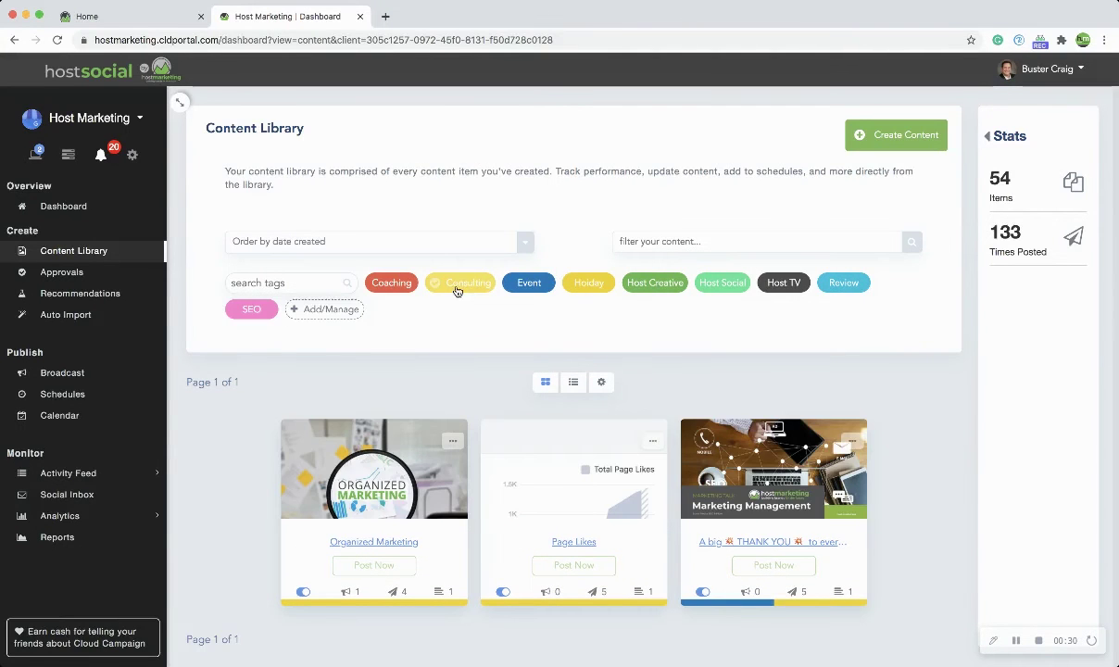
left_click(457, 289)
left_click(508, 288)
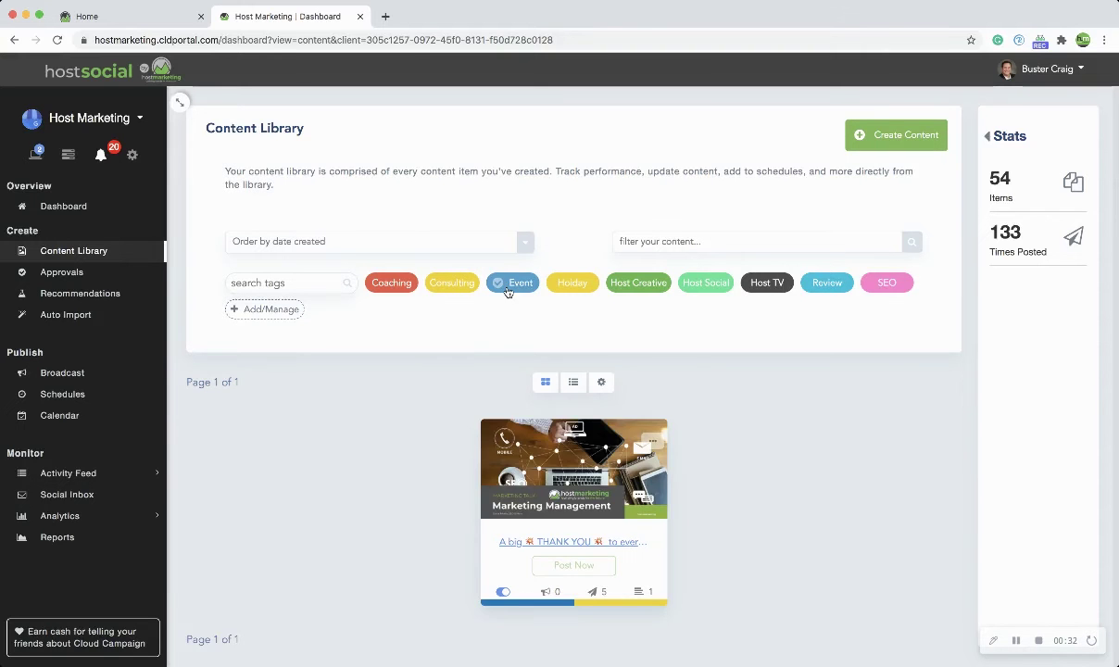
left_click(509, 291)
left_click(642, 284)
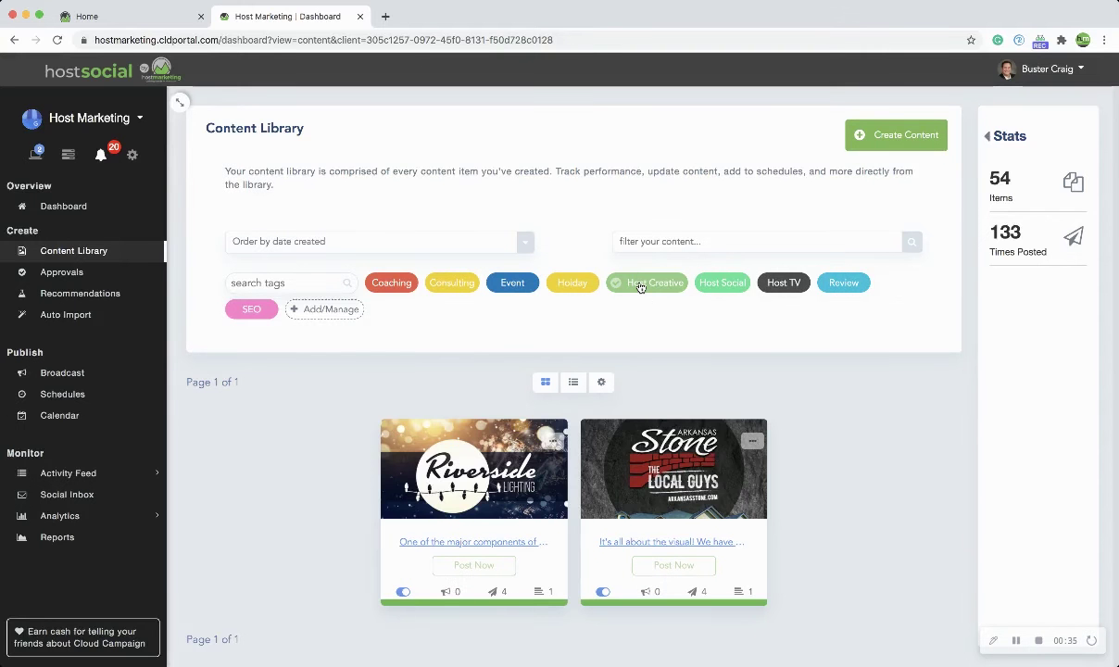
left_click(642, 286)
Step: Create a new content item and start a custom Canva design for its image in the Generic Post size, 1080 x 1080 px
left_click(871, 142)
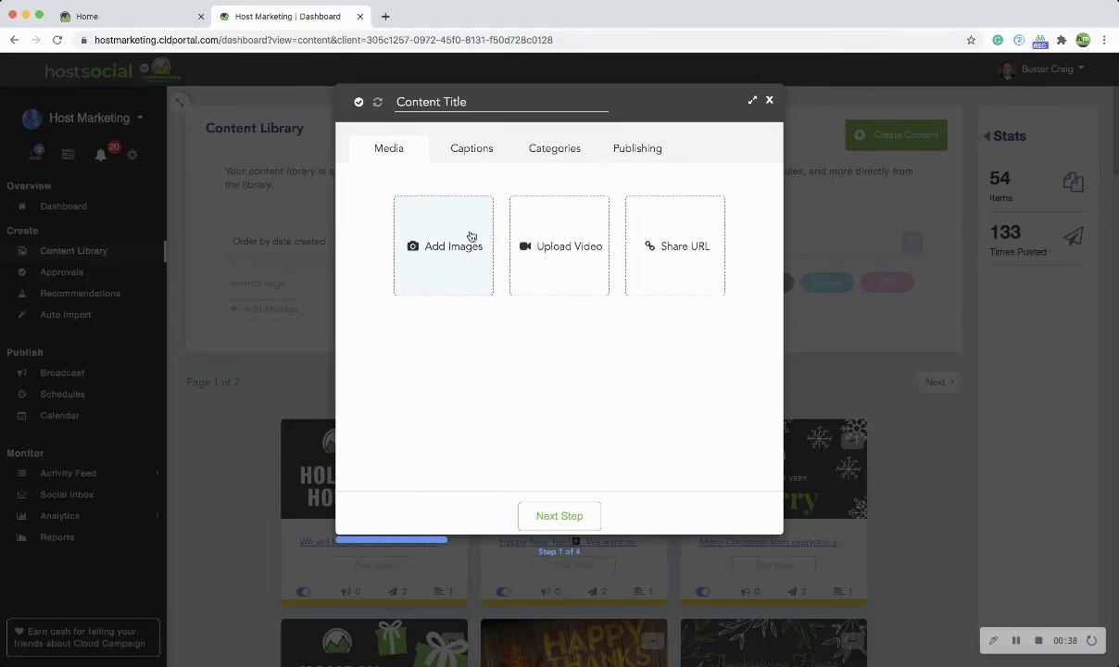
left_click(451, 245)
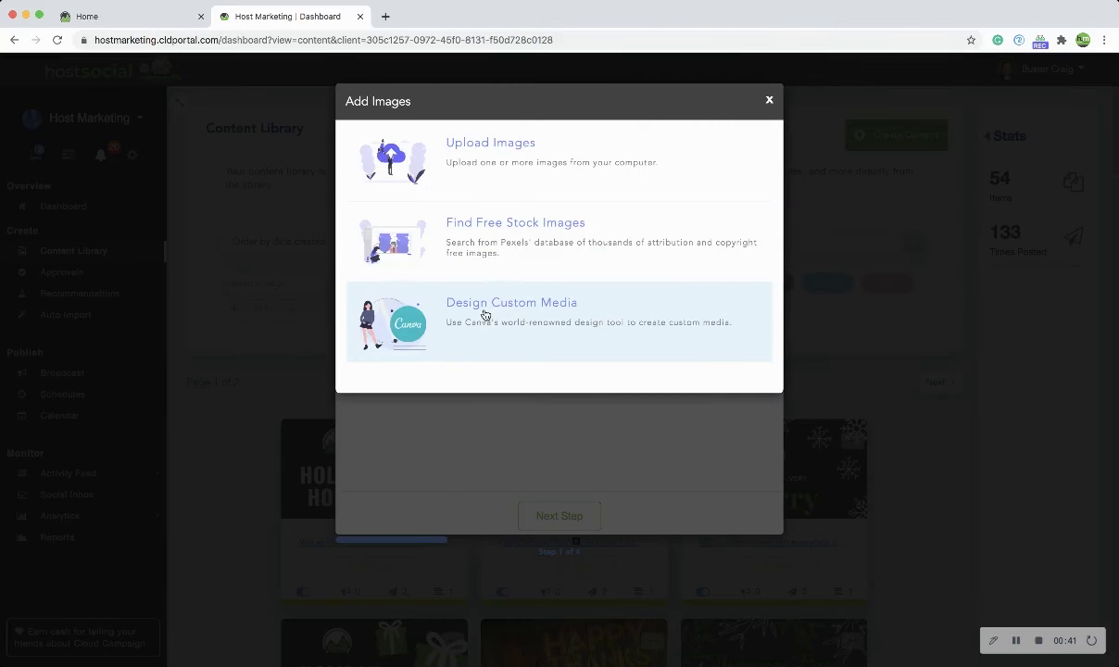
left_click(484, 316)
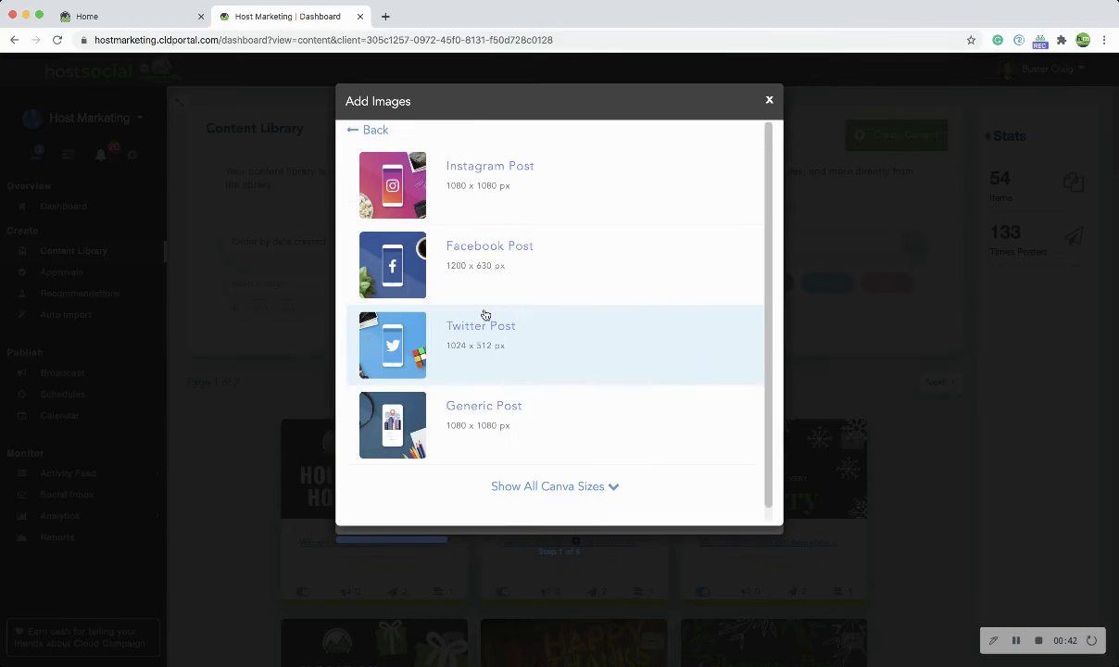
scroll(489, 384, "down", 1)
left_click(482, 405)
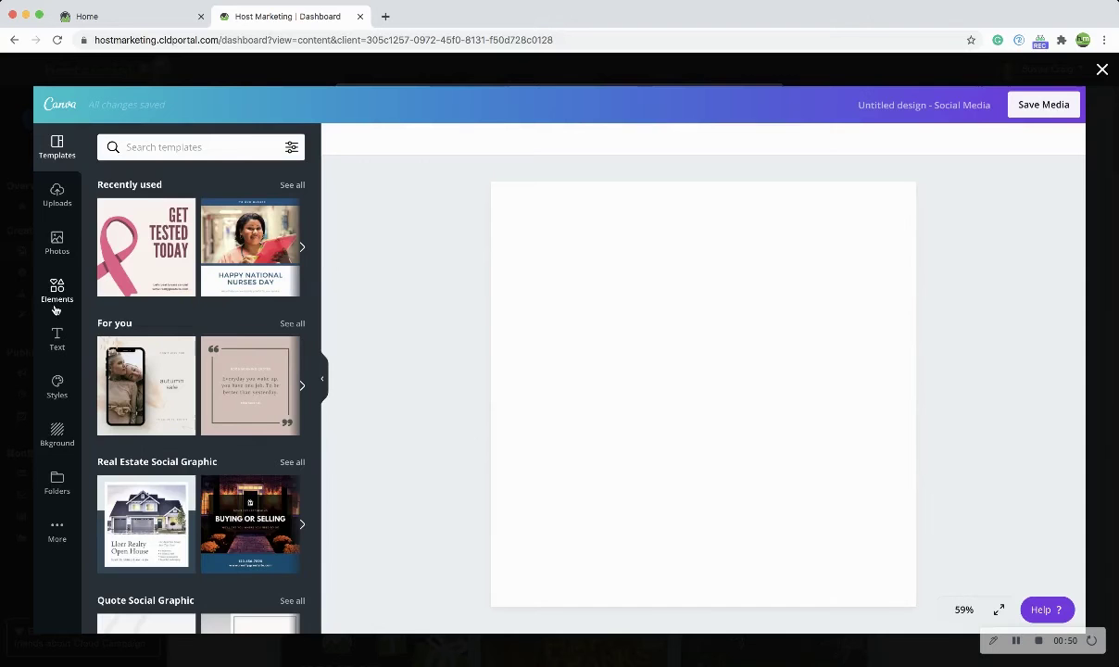
Step: Fill the blank design with the recently used photo of icicles hanging from a snowy roof
left_click(55, 246)
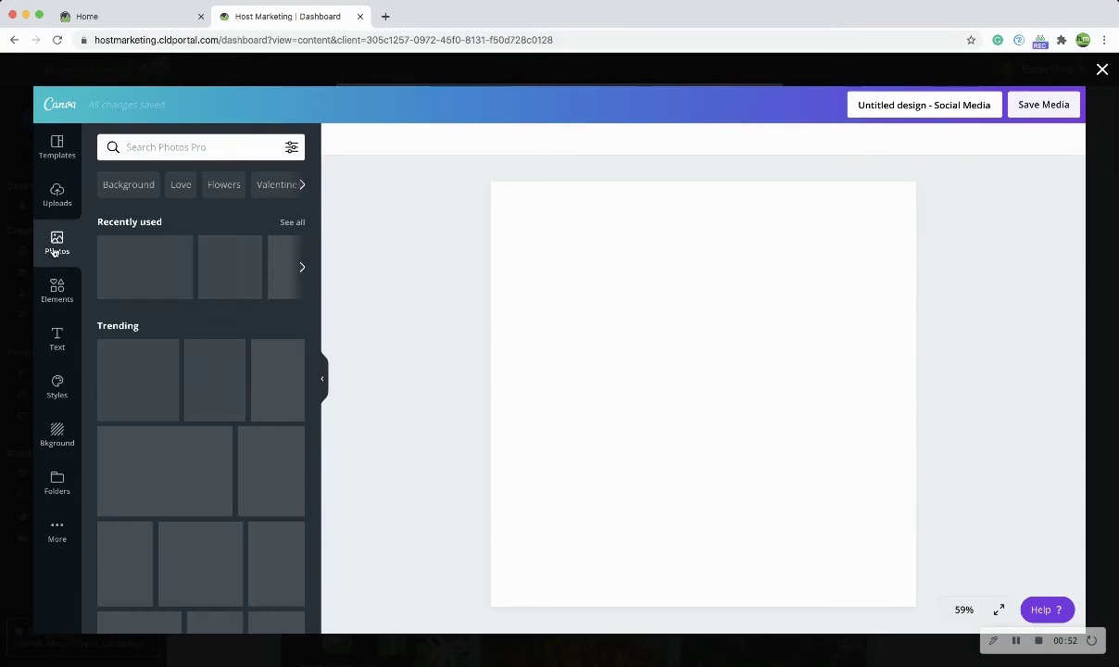
scroll(92, 292, "down", 3)
scroll(93, 291, "up", 1)
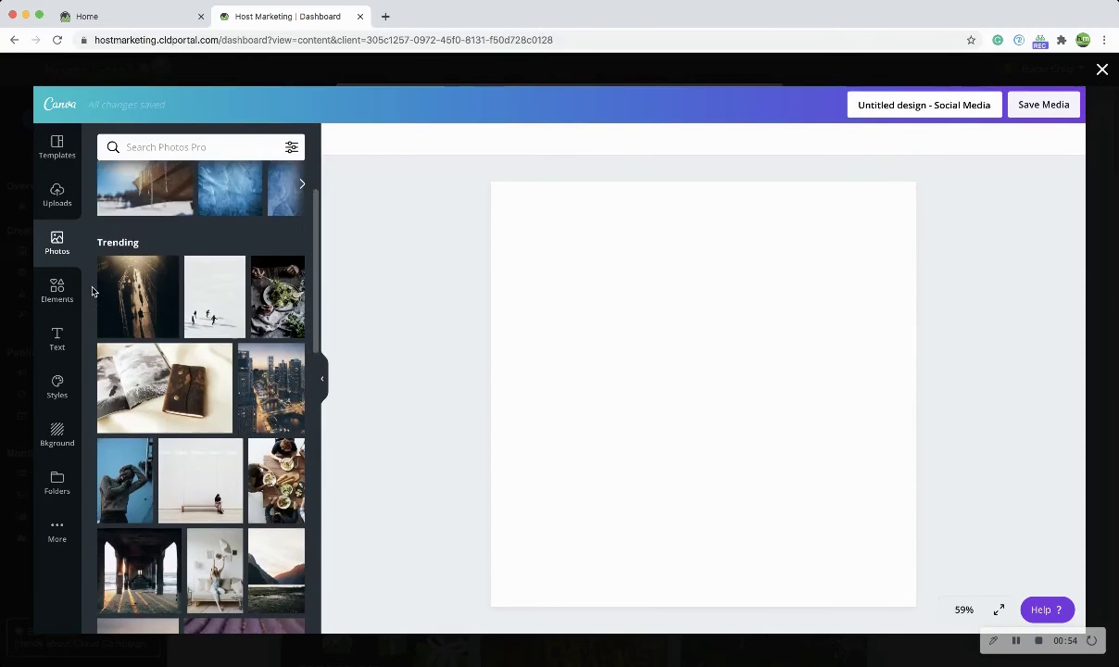
scroll(120, 269, "up", 2)
left_click_drag(144, 251, 517, 224)
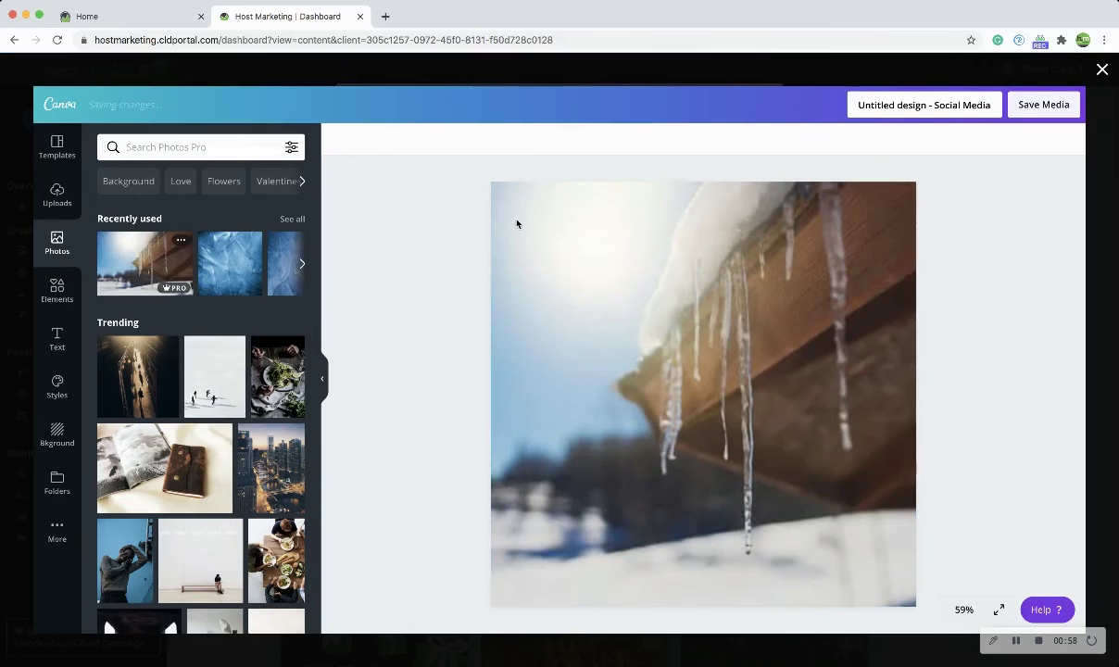
Step: Add a heading over the photo that reads "It's Cold!"
left_click(57, 289)
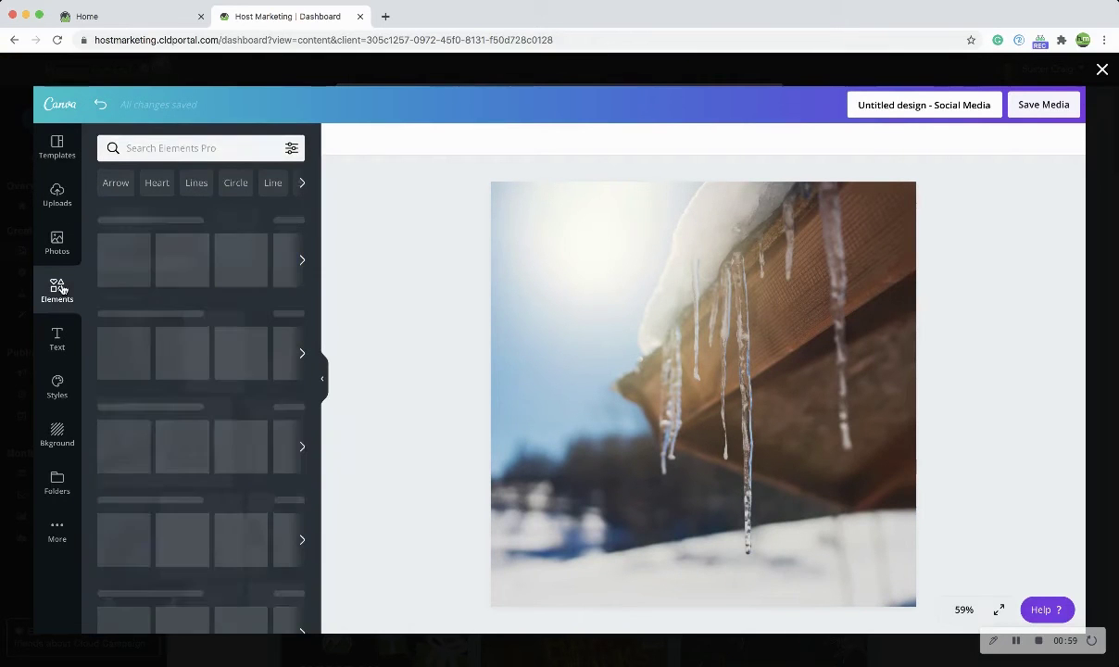
left_click(58, 335)
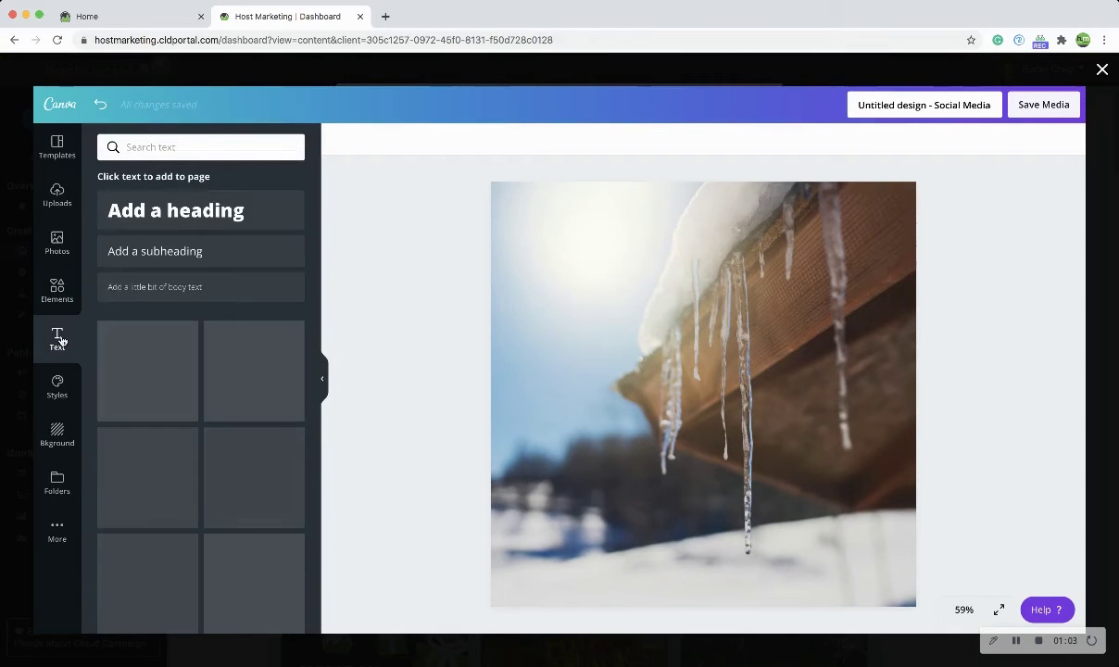
left_click(171, 227)
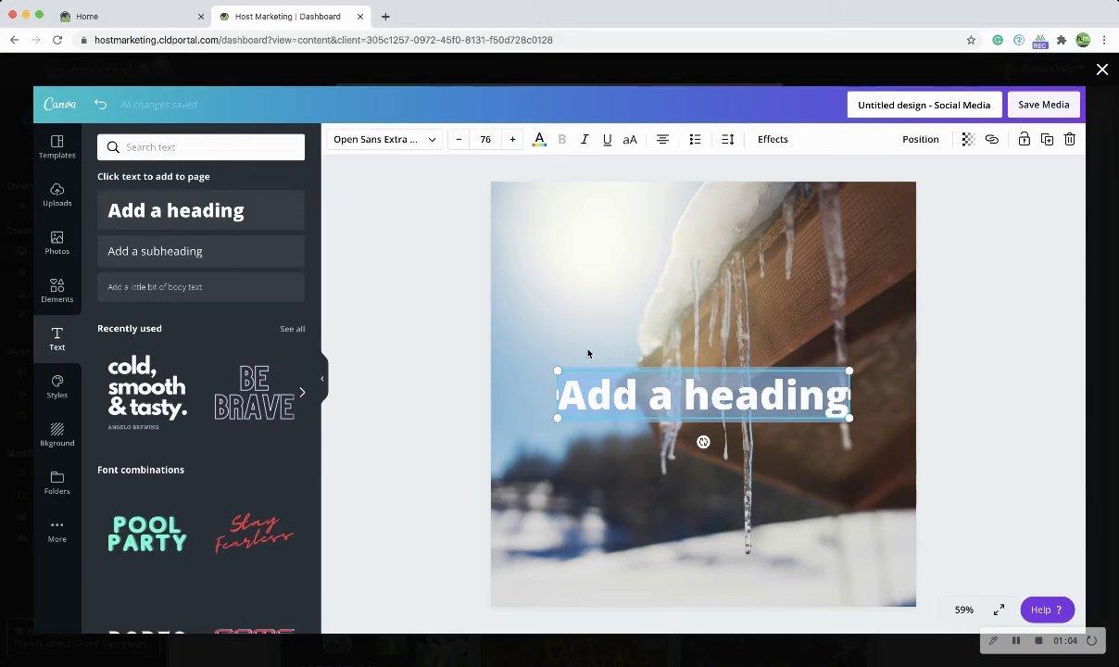
type("Its")
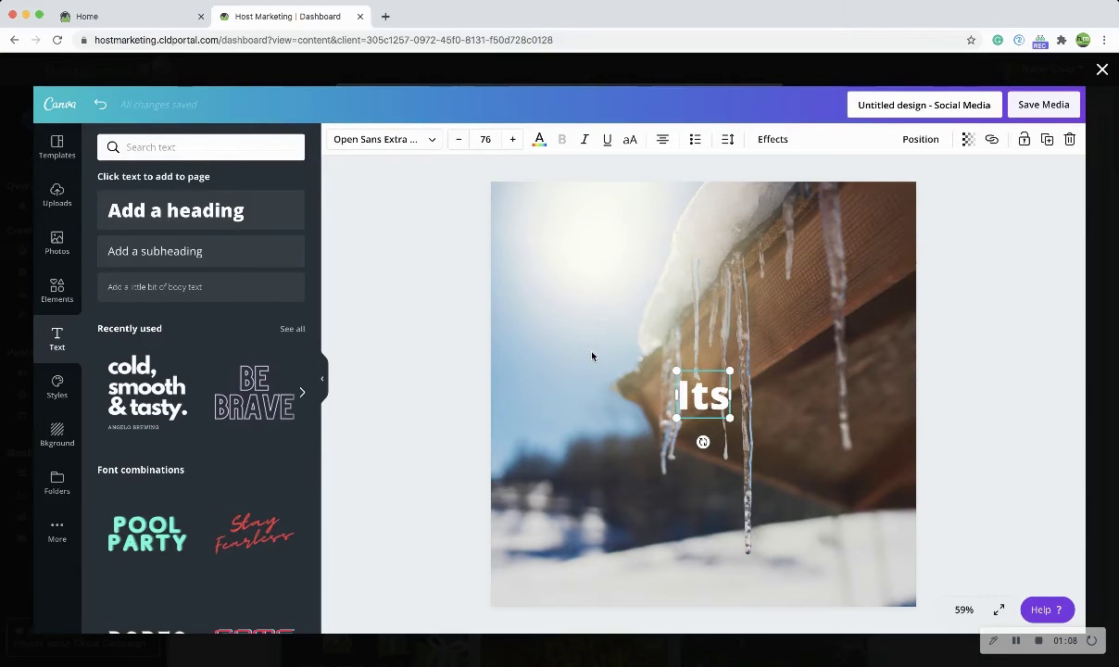
key("BackSpace")
type("'s C")
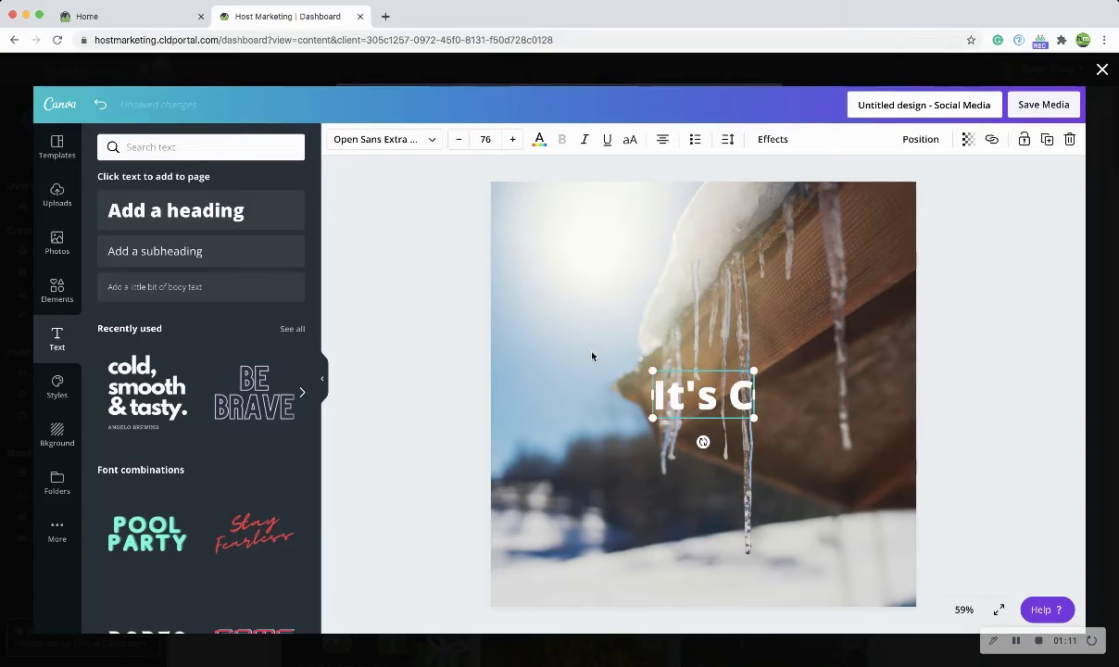
type("old")
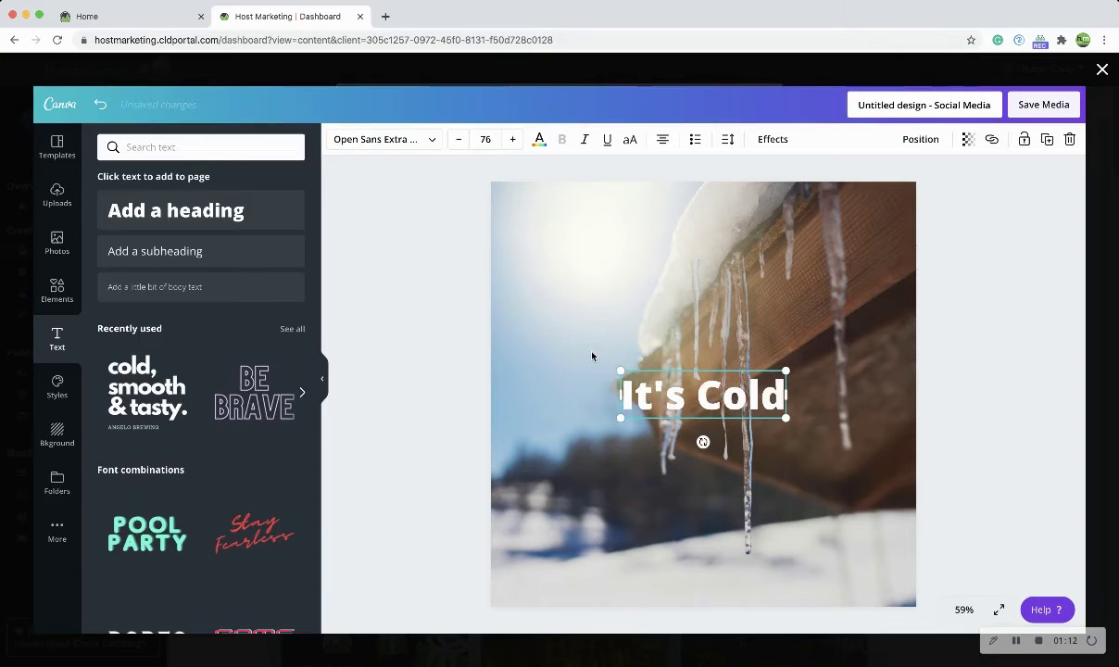
type("!")
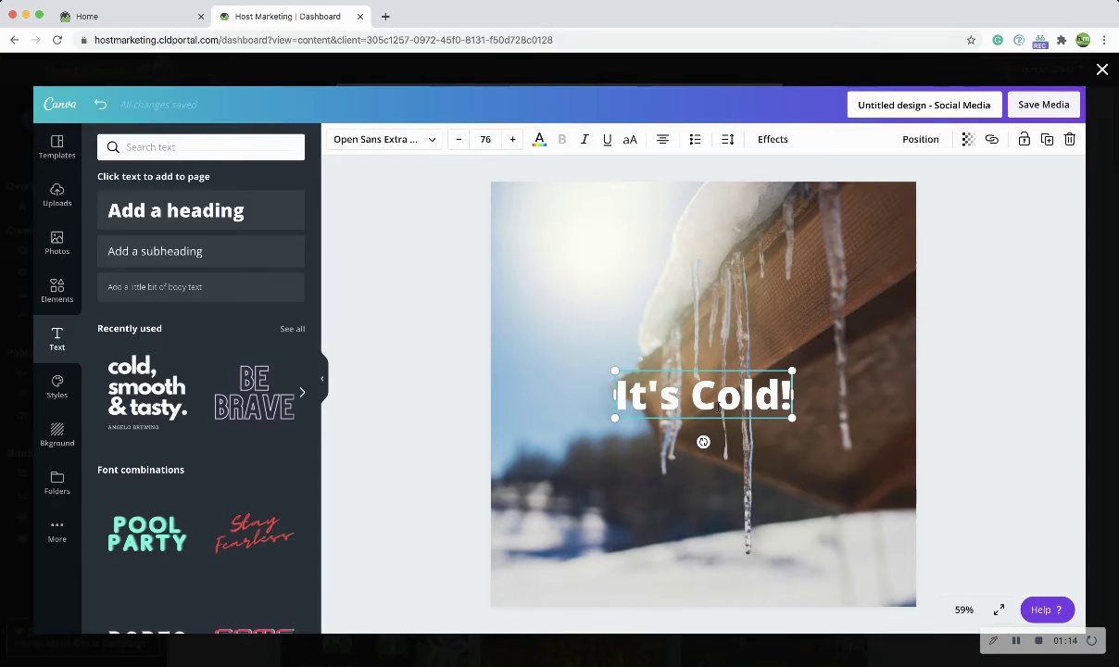
Step: Enlarge the heading to a font size of 121
left_click_drag(791, 418, 852, 434)
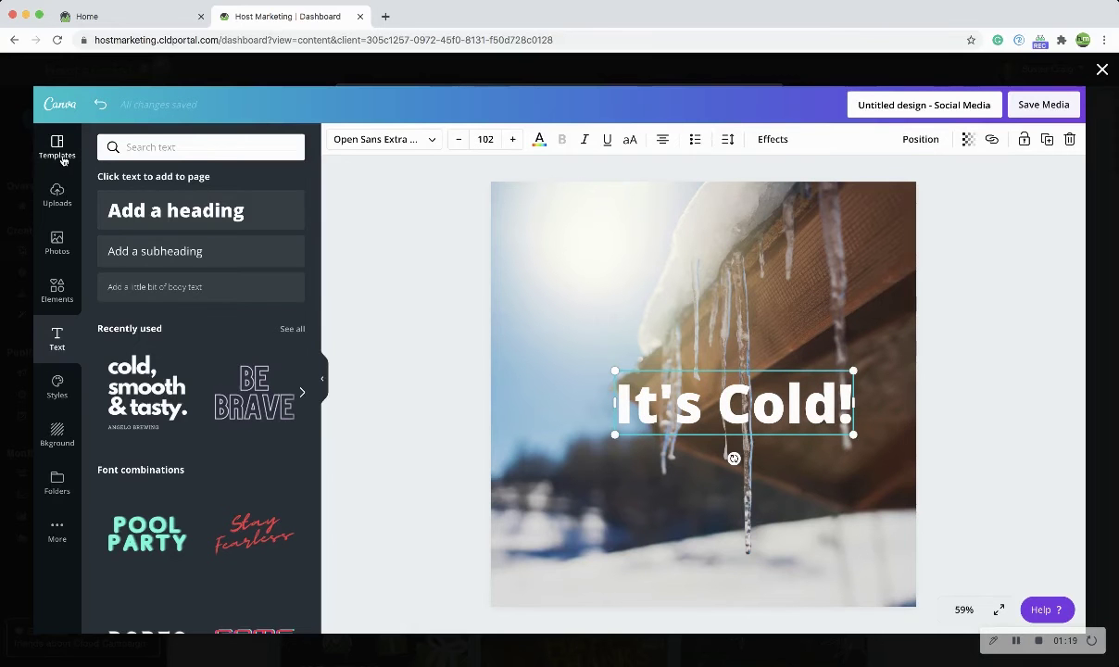
double_click(652, 399)
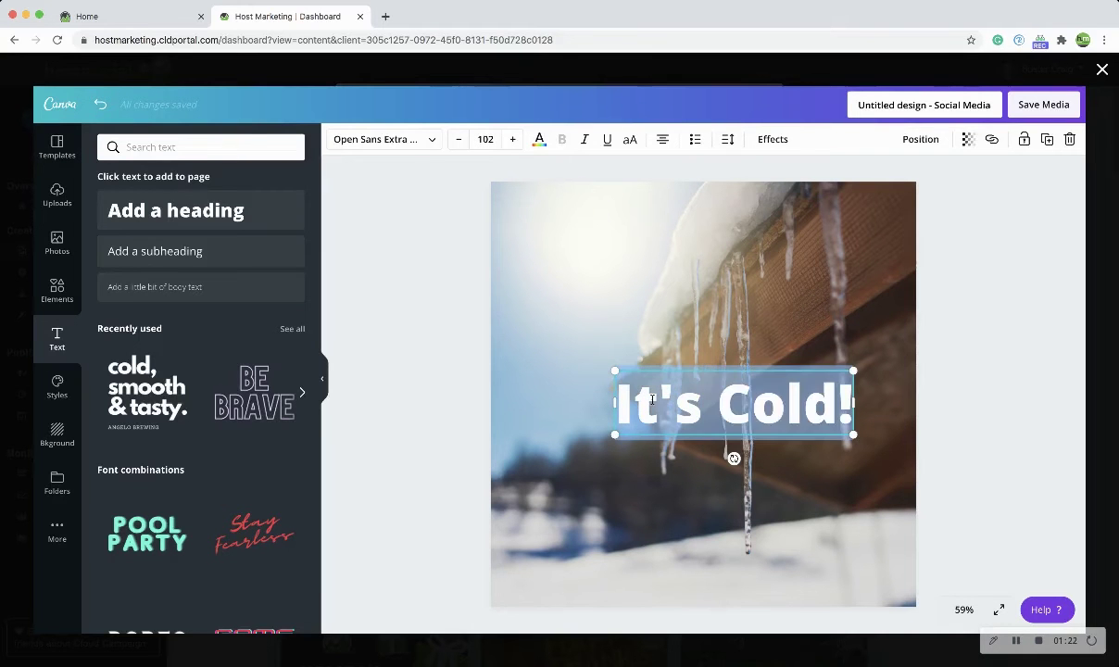
left_click(513, 139)
left_click(512, 139)
left_click(512, 139)
left_click(512, 139)
left_click(512, 139)
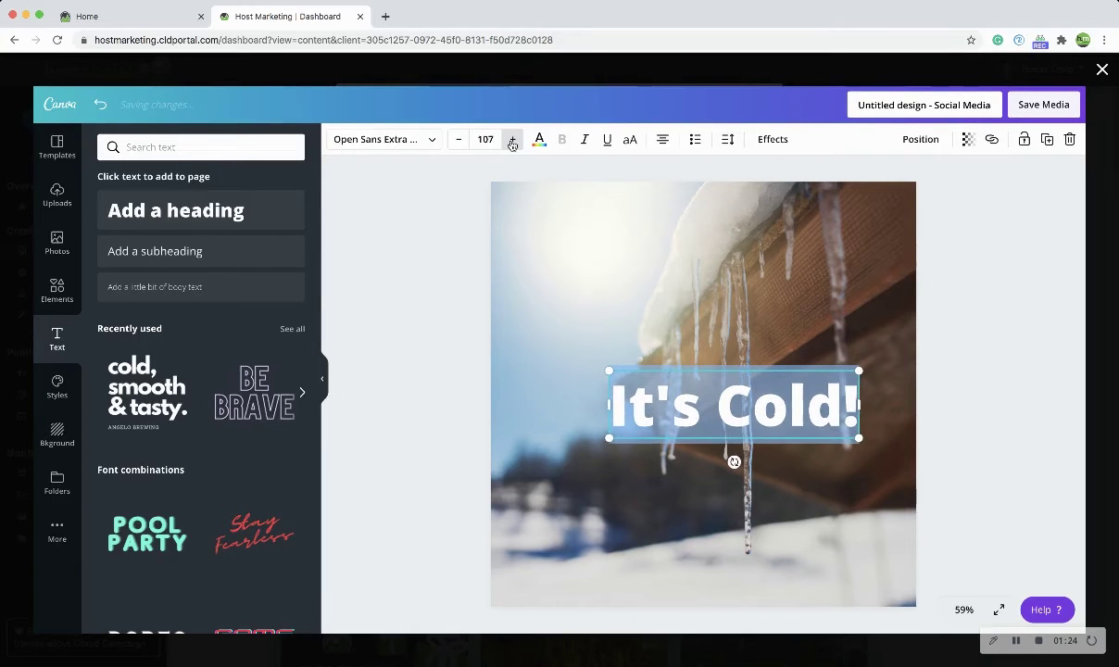
left_click(512, 139)
left_click(512, 138)
left_click(512, 139)
left_click(512, 139)
left_click(512, 138)
left_click(512, 138)
left_click(513, 139)
left_click(512, 139)
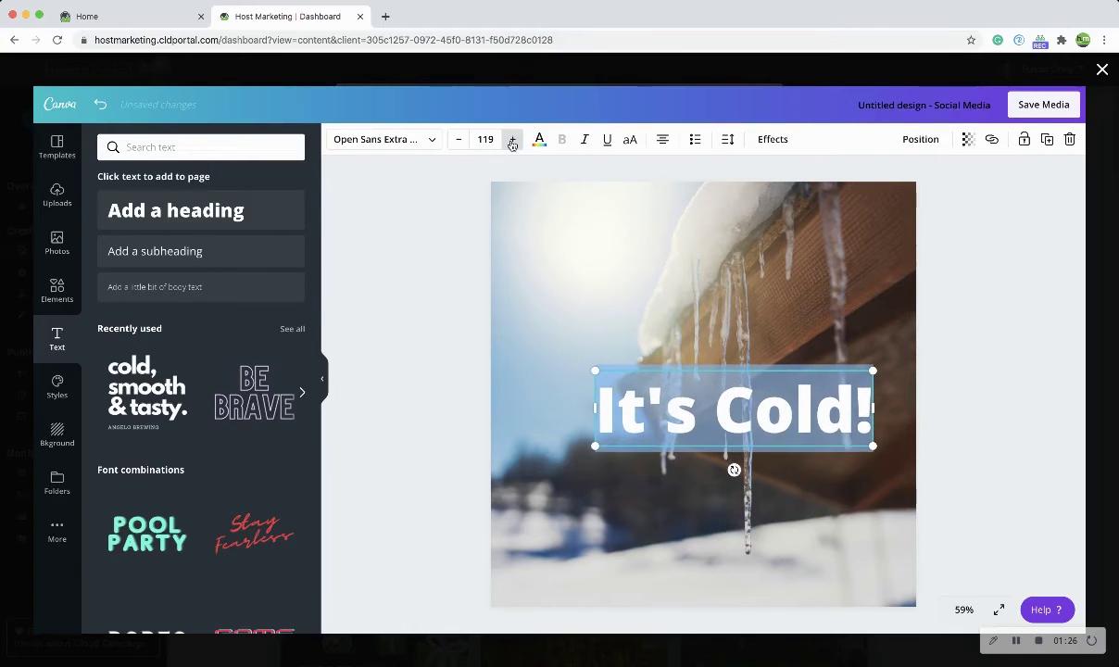
left_click(512, 139)
left_click(512, 139)
left_click(512, 139)
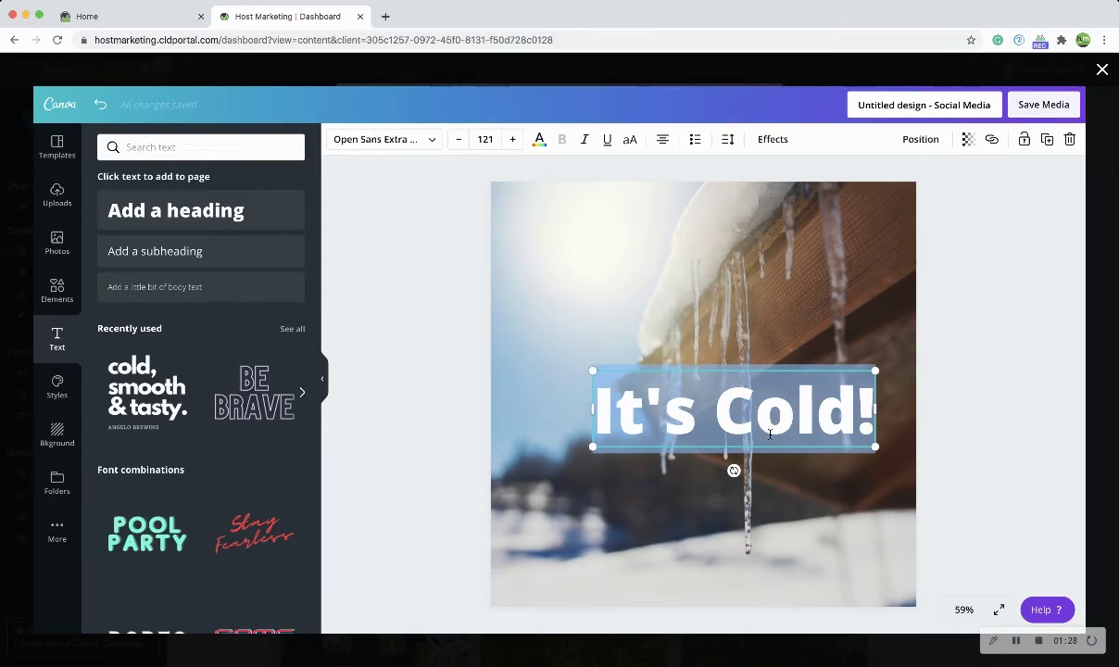
Step: Replace the heading text with the all-capitals version "IT'S COLD!" and leave the text box selected
type("IT\"S C")
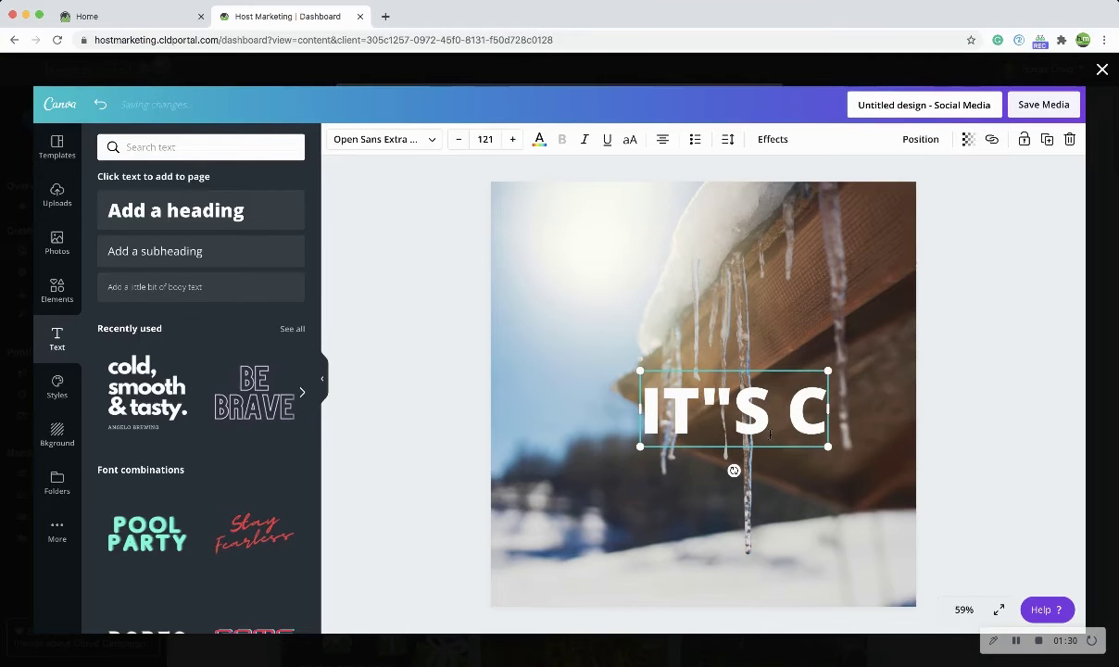
key("BackSpace")
key("BackSpace")
key("BackSpace")
key("BackSpace")
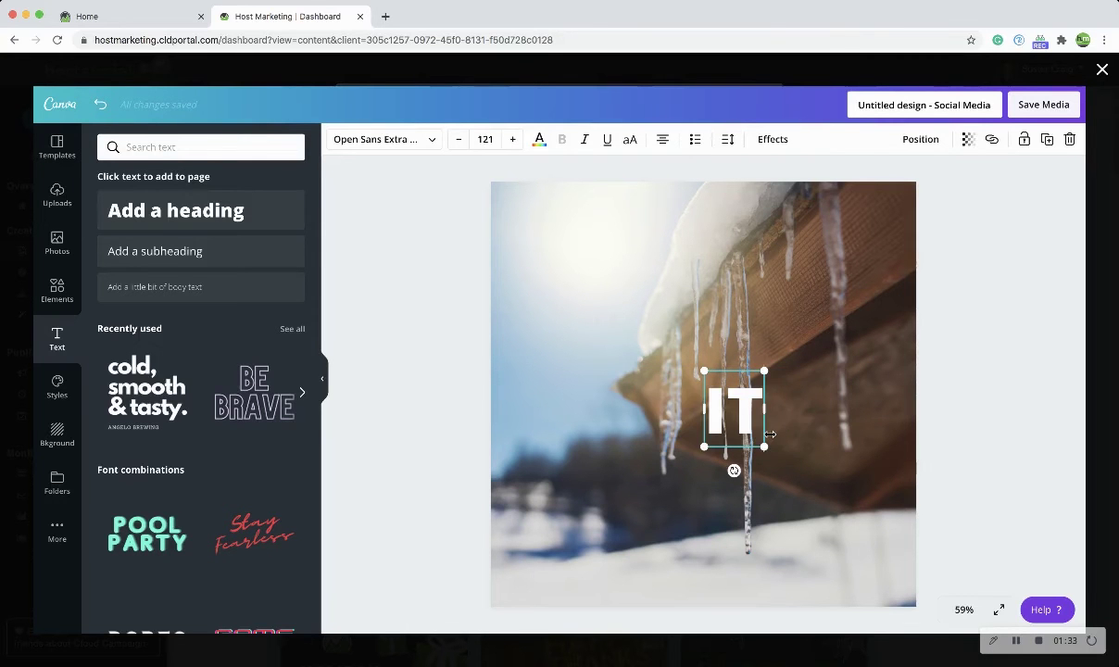
type("'s")
key("BackSpace")
type("S")
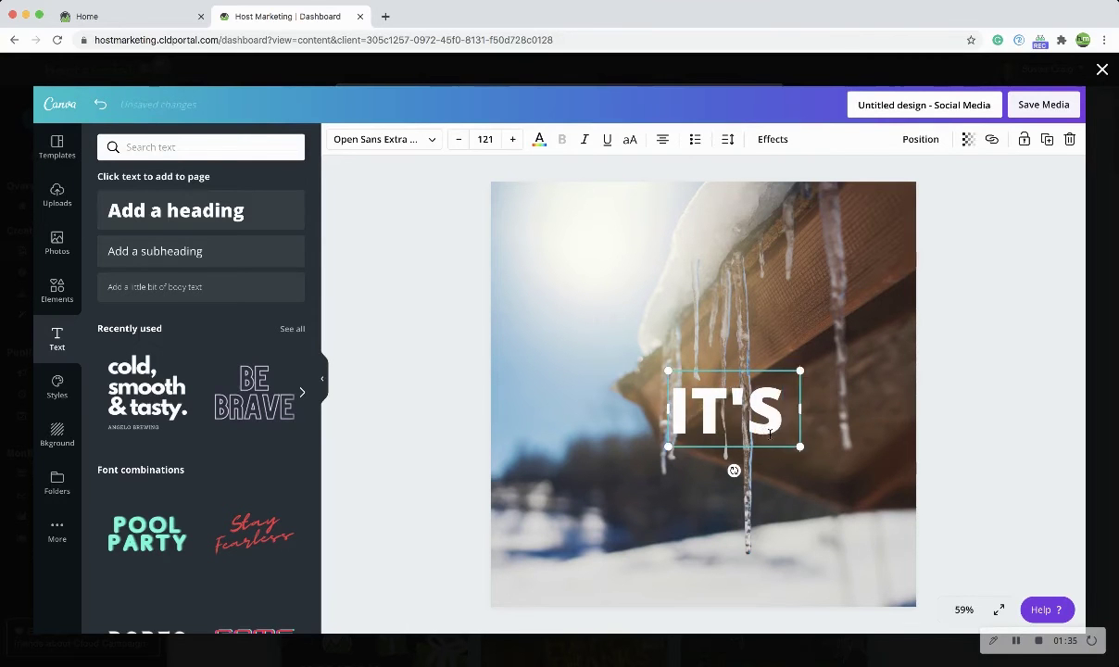
type(" CLO")
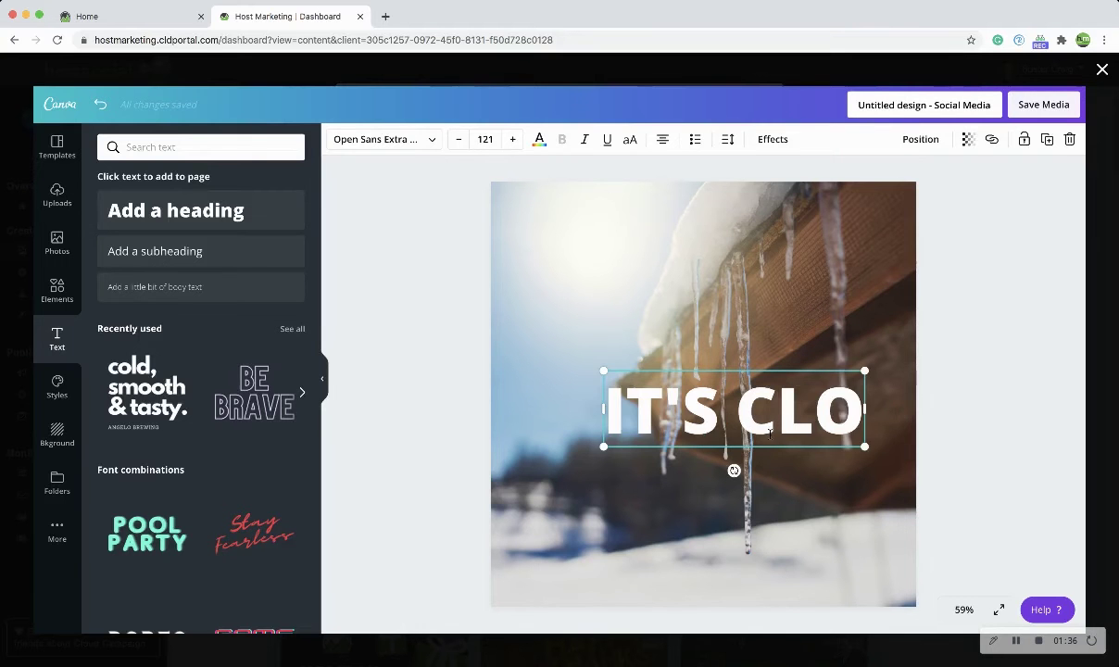
key("BackSpace")
key("BackSpace")
type("OLD")
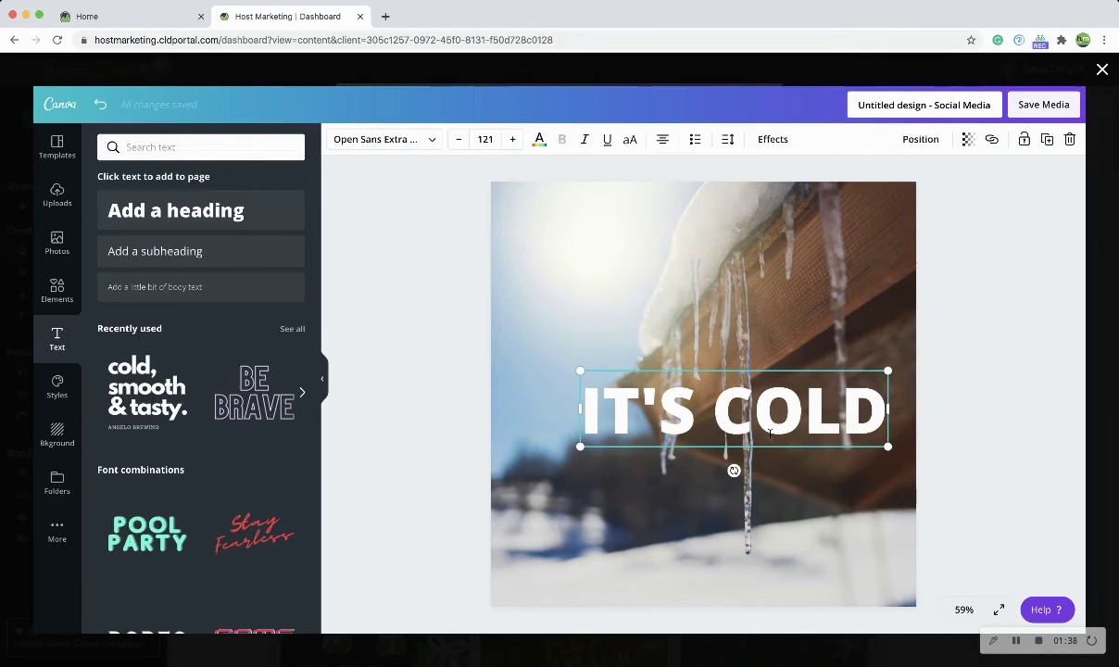
type("!")
left_click(374, 310)
left_click(663, 398)
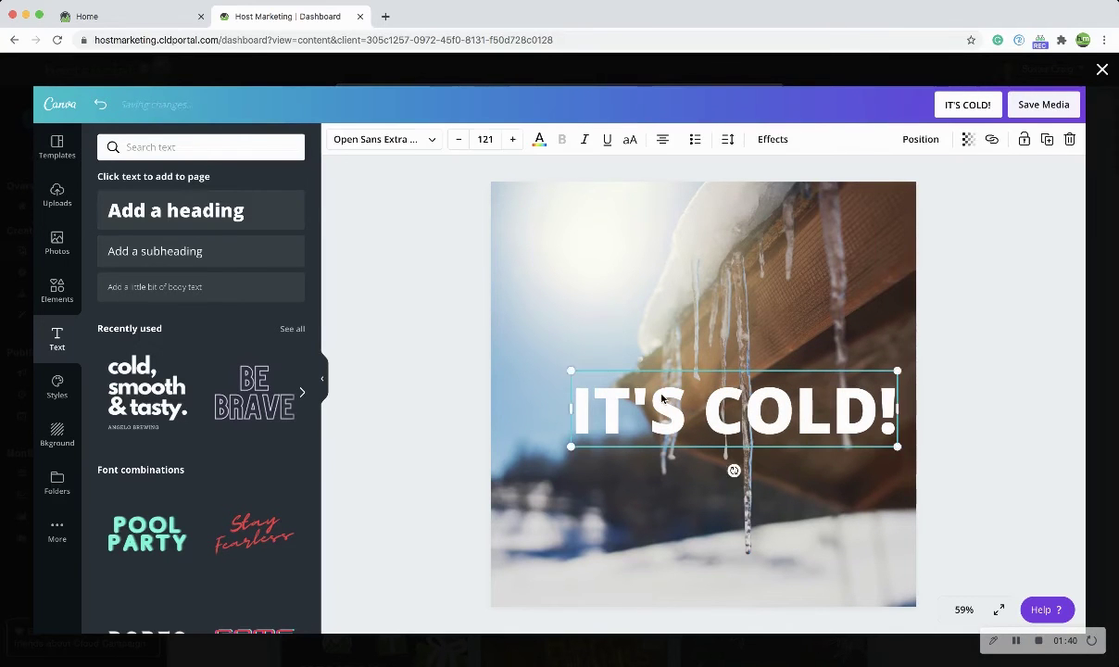
Step: Centre the heading on the image and add a subheading below it reading "We will be closed today due to winter weather!"
left_click_drag(662, 398, 635, 384)
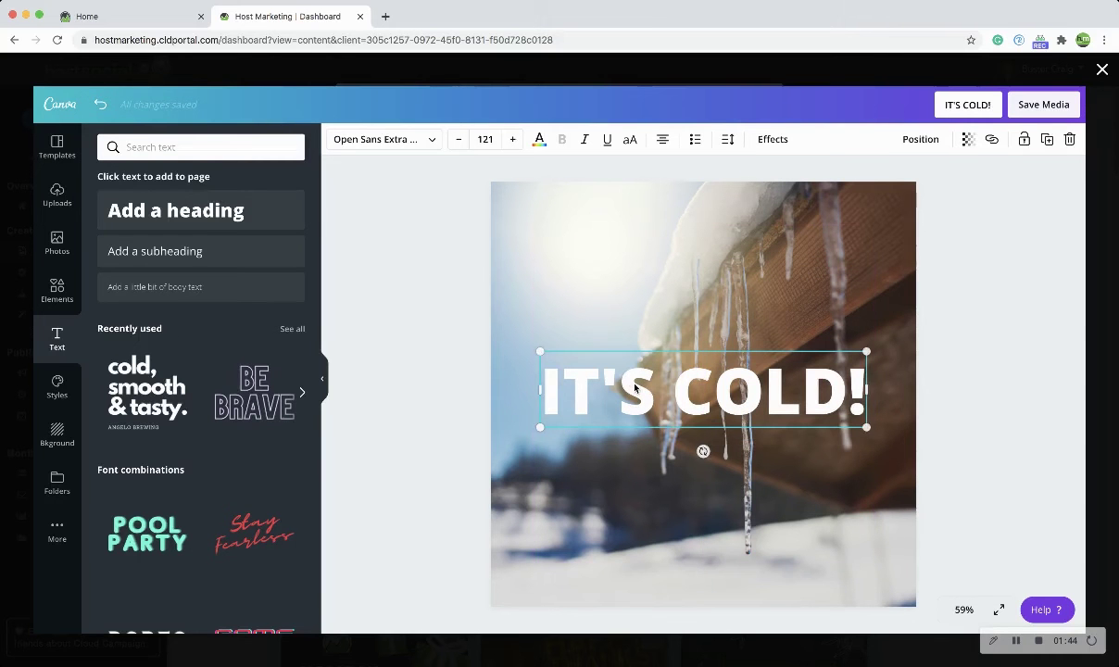
left_click(129, 252)
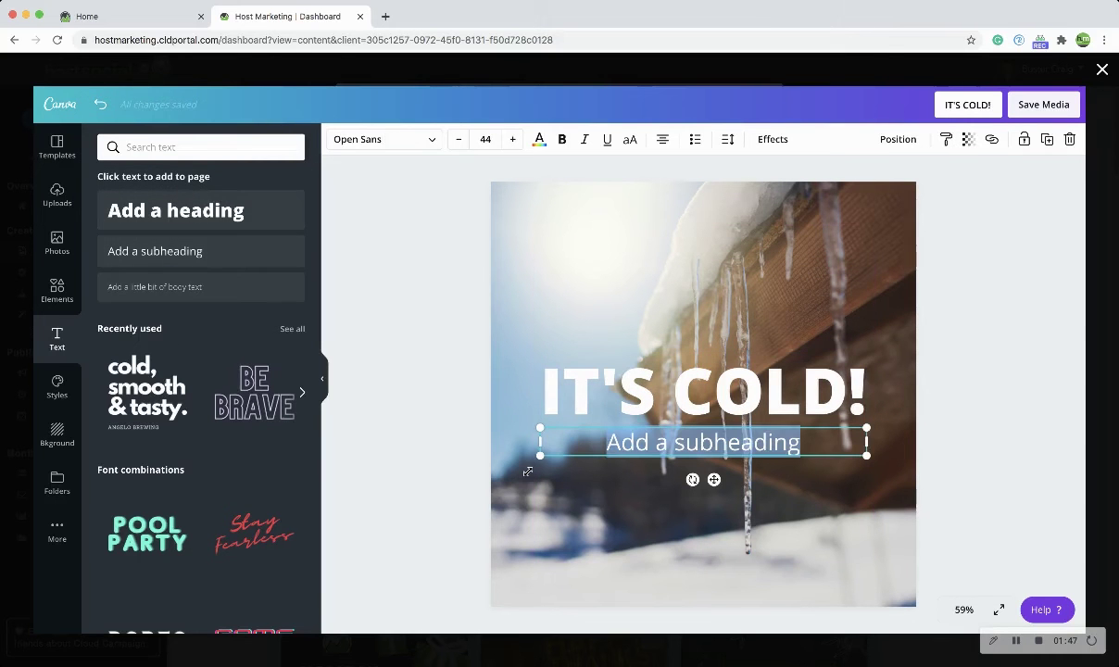
type("We willl be clos")
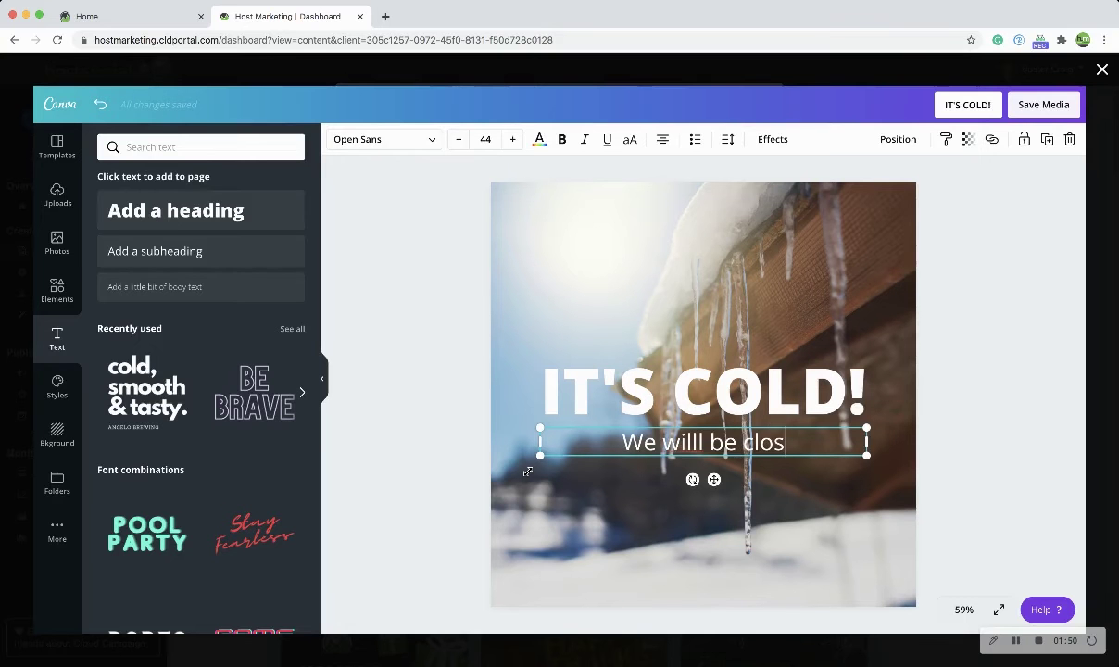
type("ed tod")
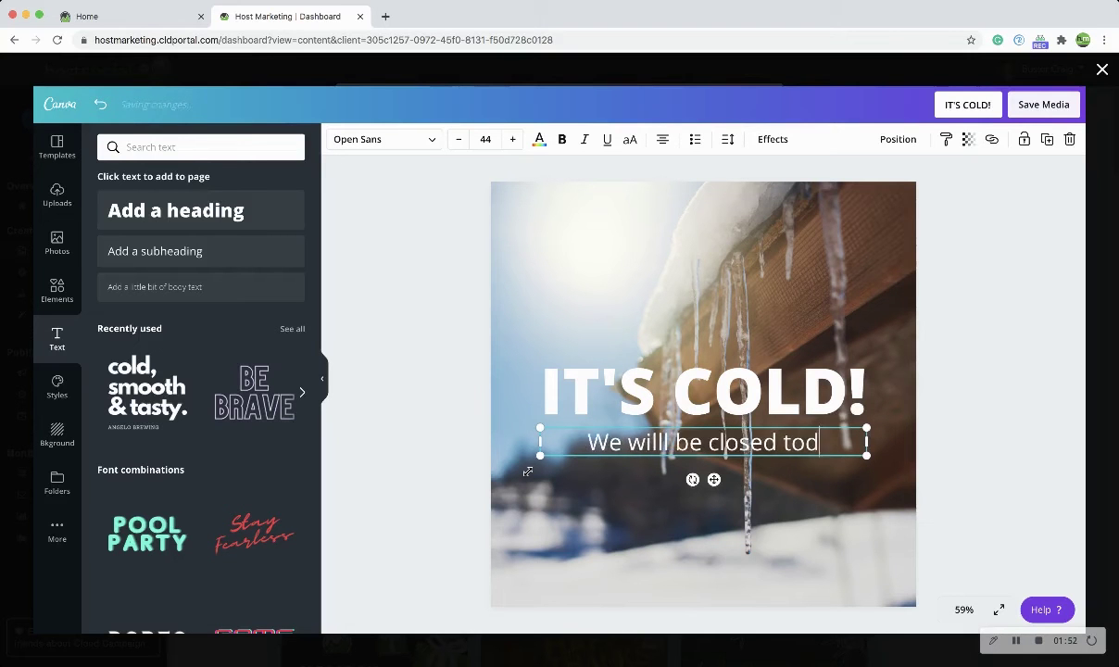
type("ay duesa")
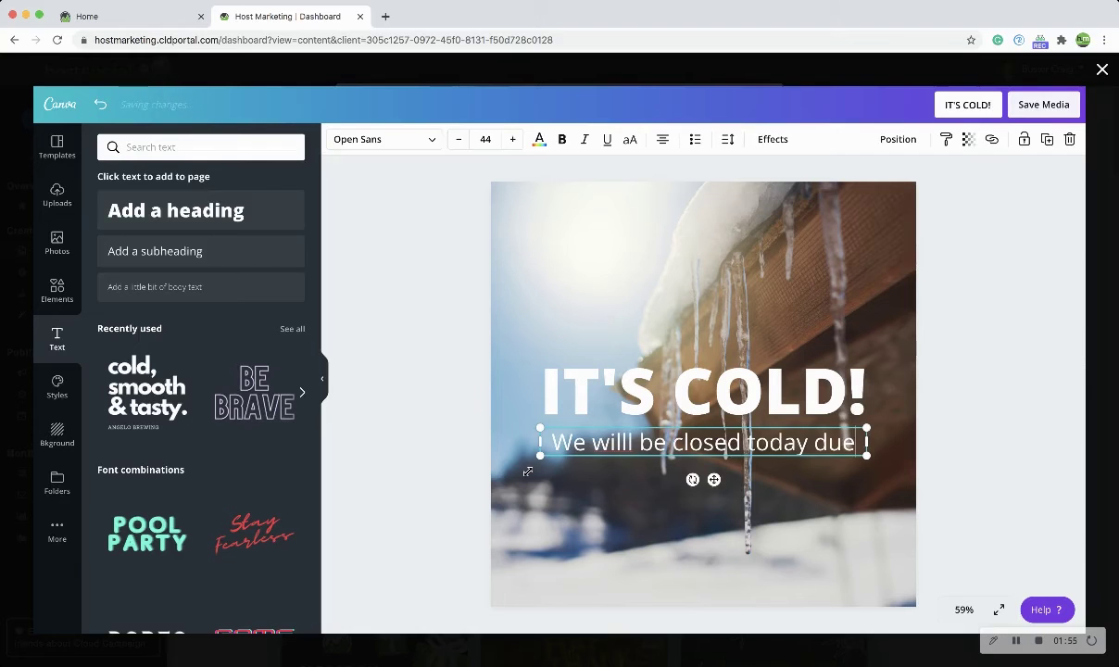
key("BackSpace")
key("BackSpace")
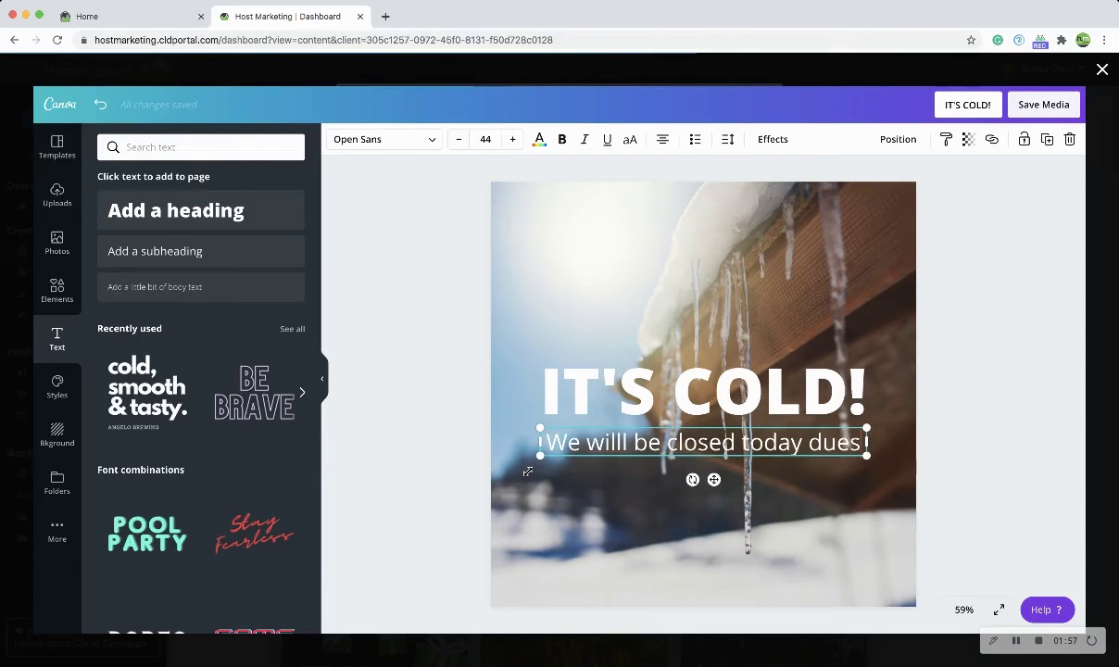
type("to win")
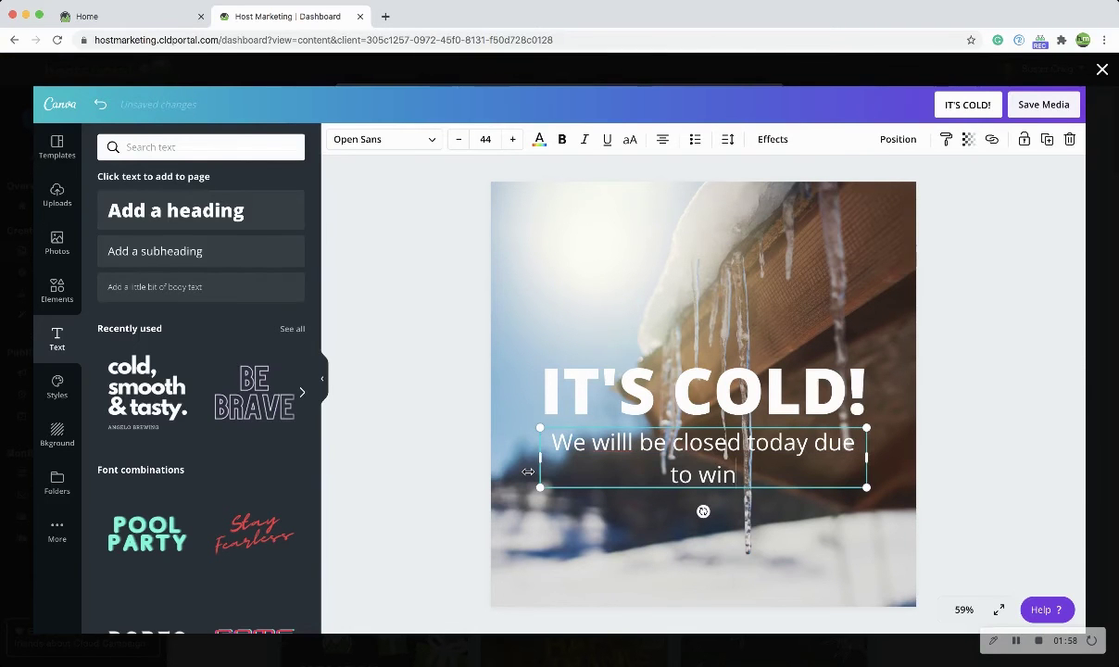
type("ter weathe")
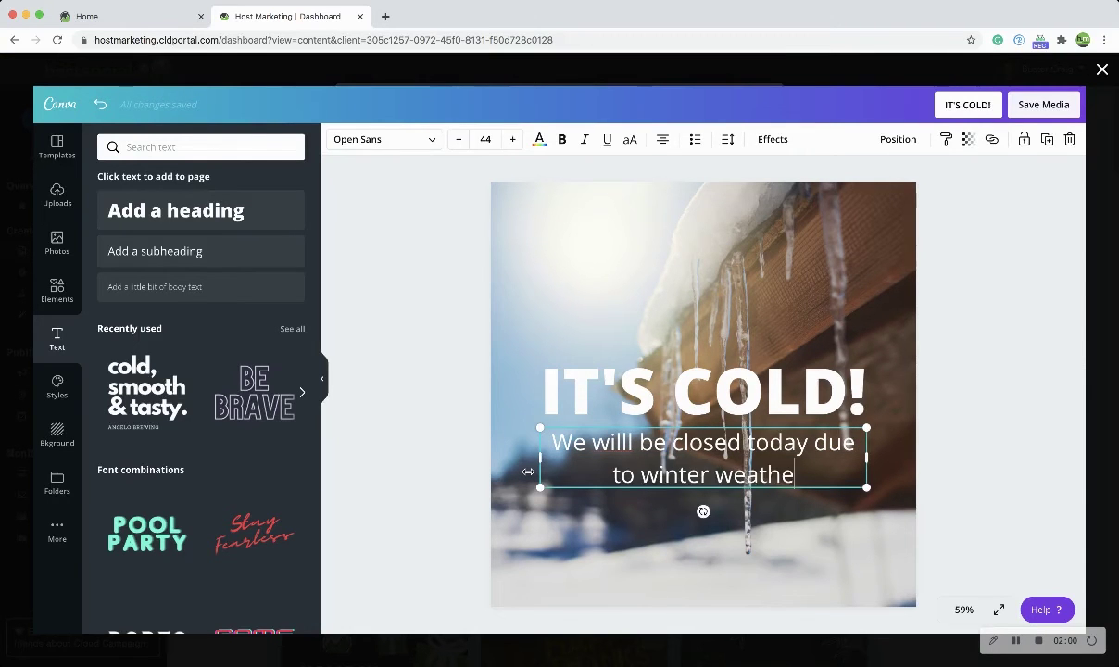
type("r!")
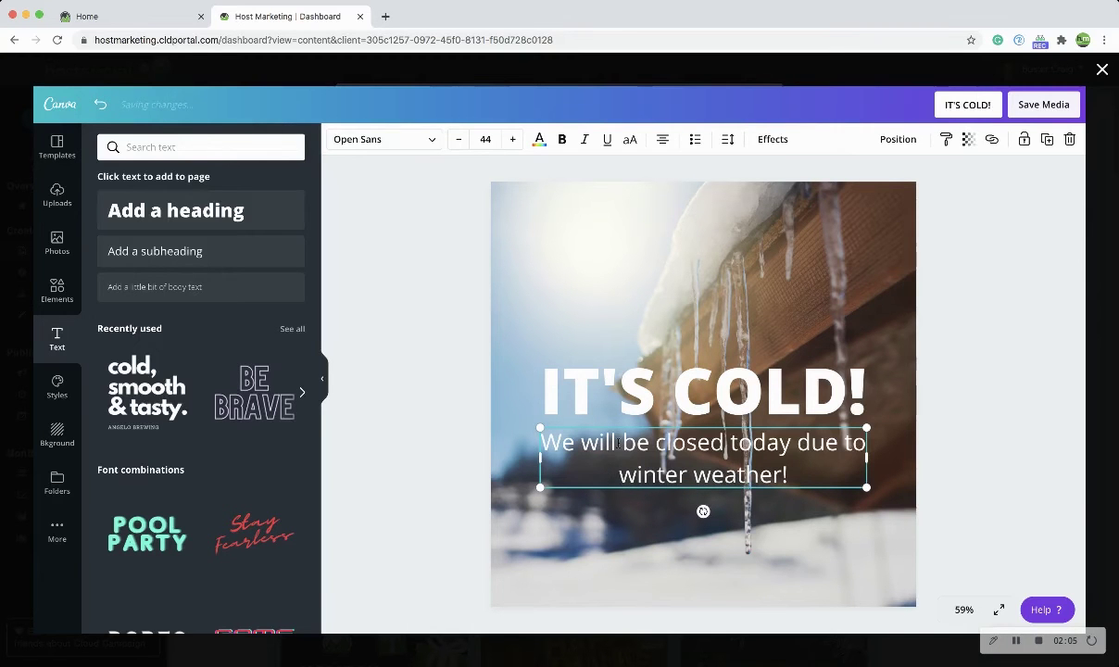
left_click(420, 427)
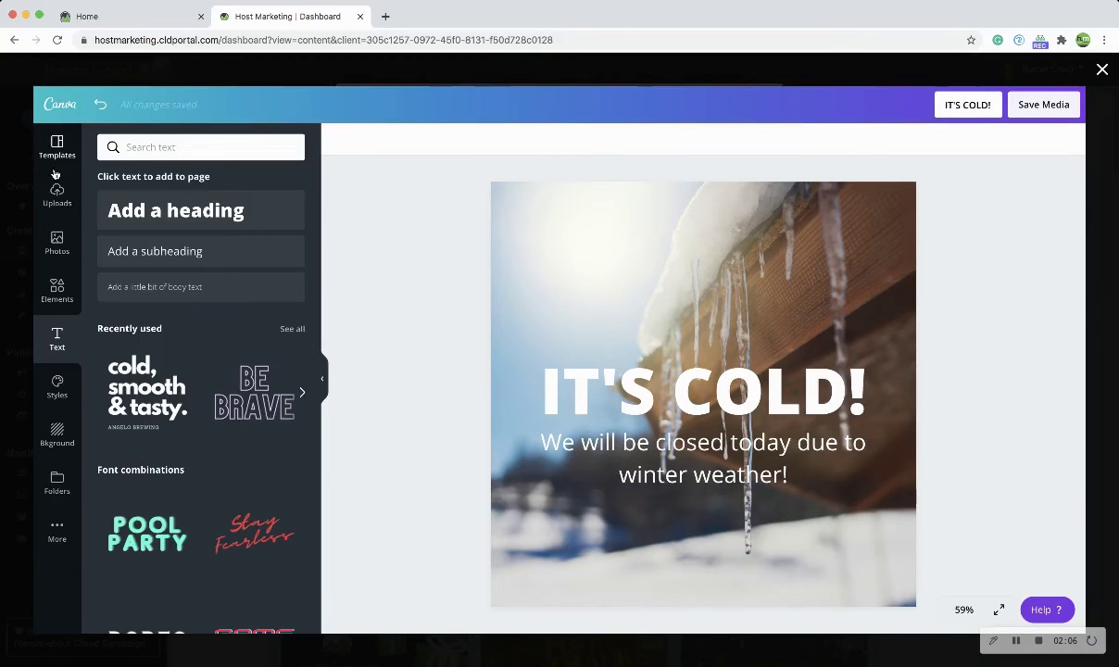
Step: Add a square shape and resize it into a full-width band behind the subheading, about 1,115 wide and 167 high
left_click(54, 239)
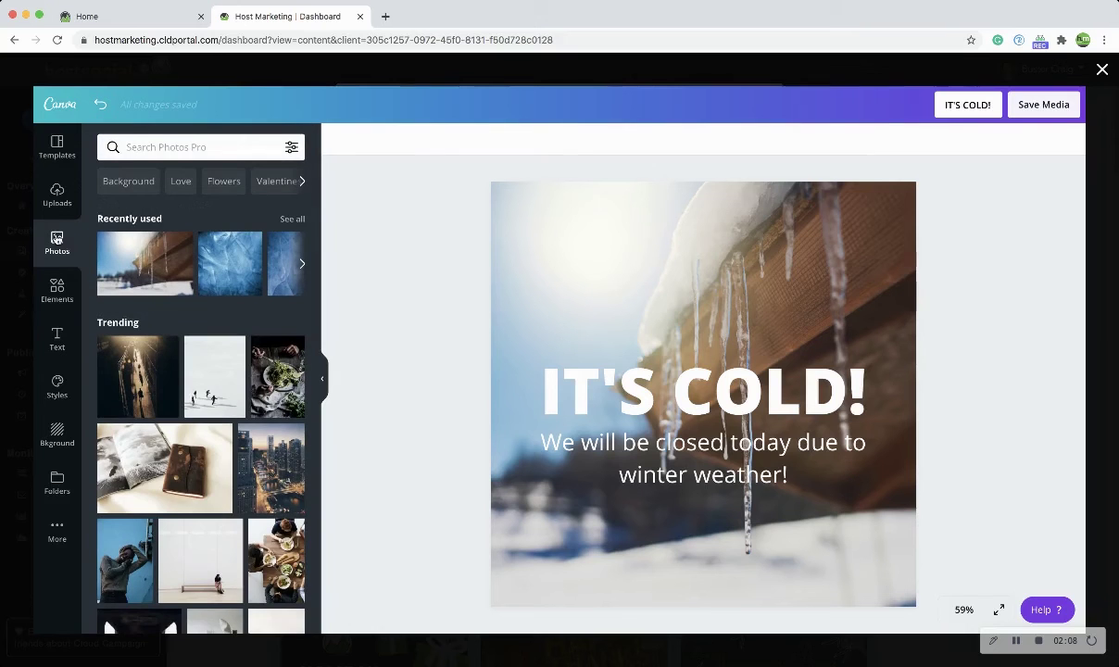
left_click(56, 289)
left_click(182, 259)
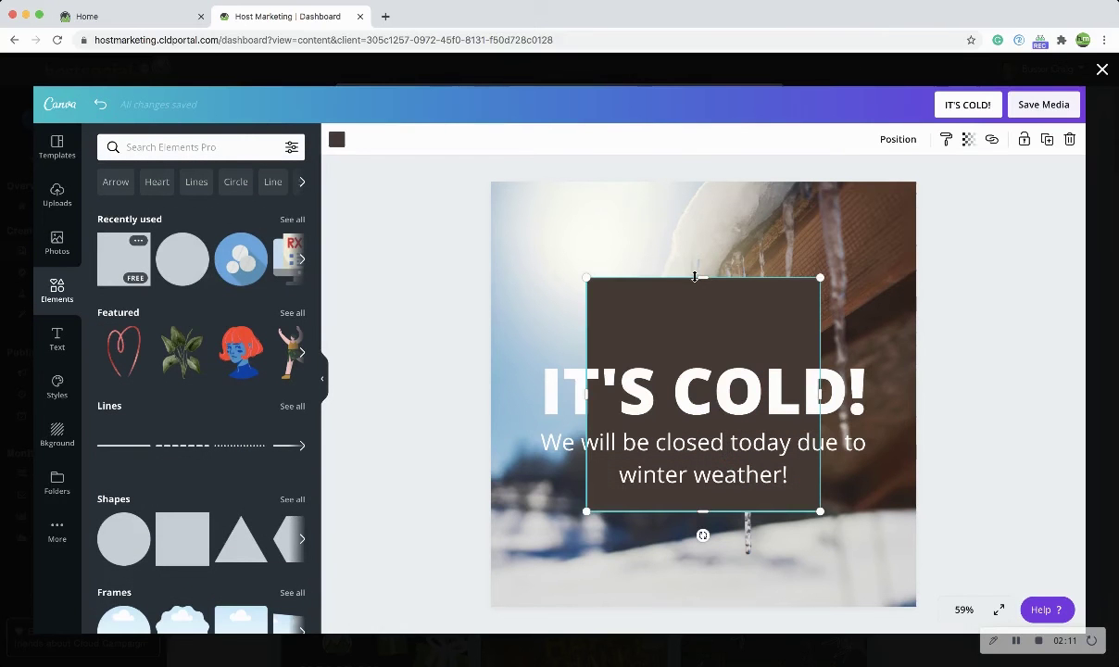
left_click_drag(707, 284, 703, 428)
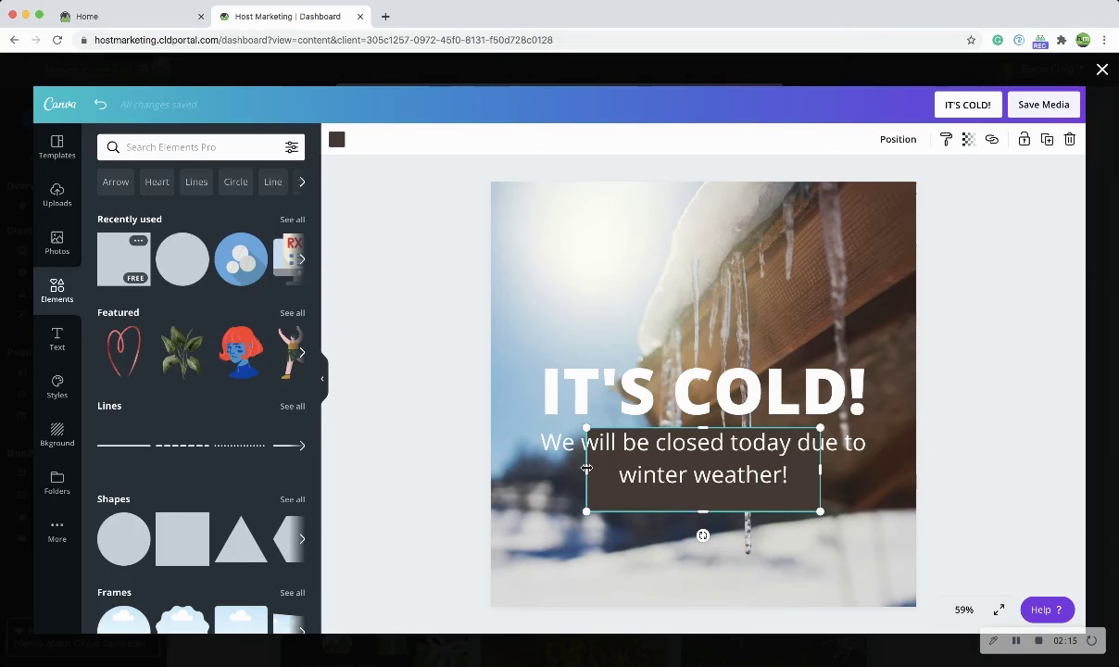
left_click_drag(586, 469, 492, 468)
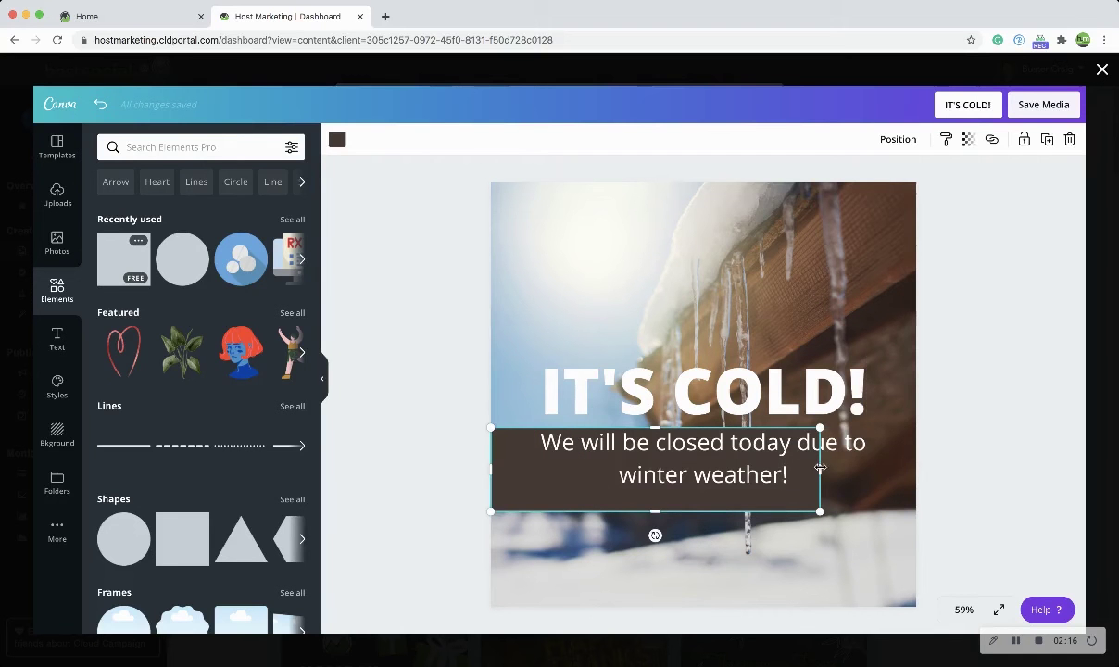
left_click_drag(820, 468, 928, 468)
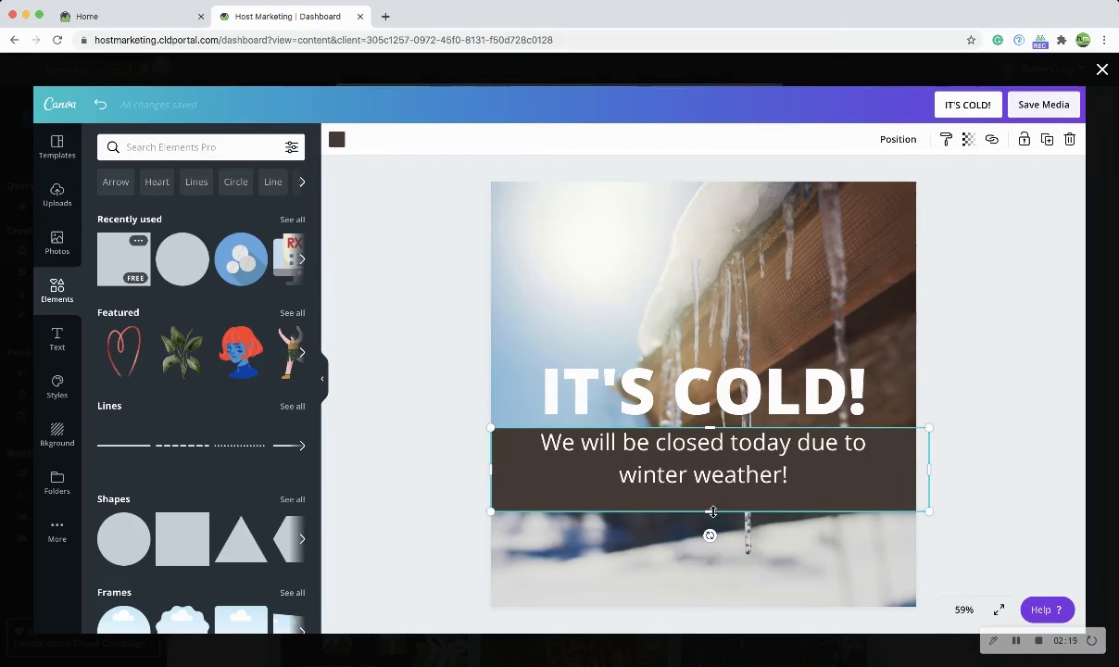
left_click_drag(712, 506, 713, 491)
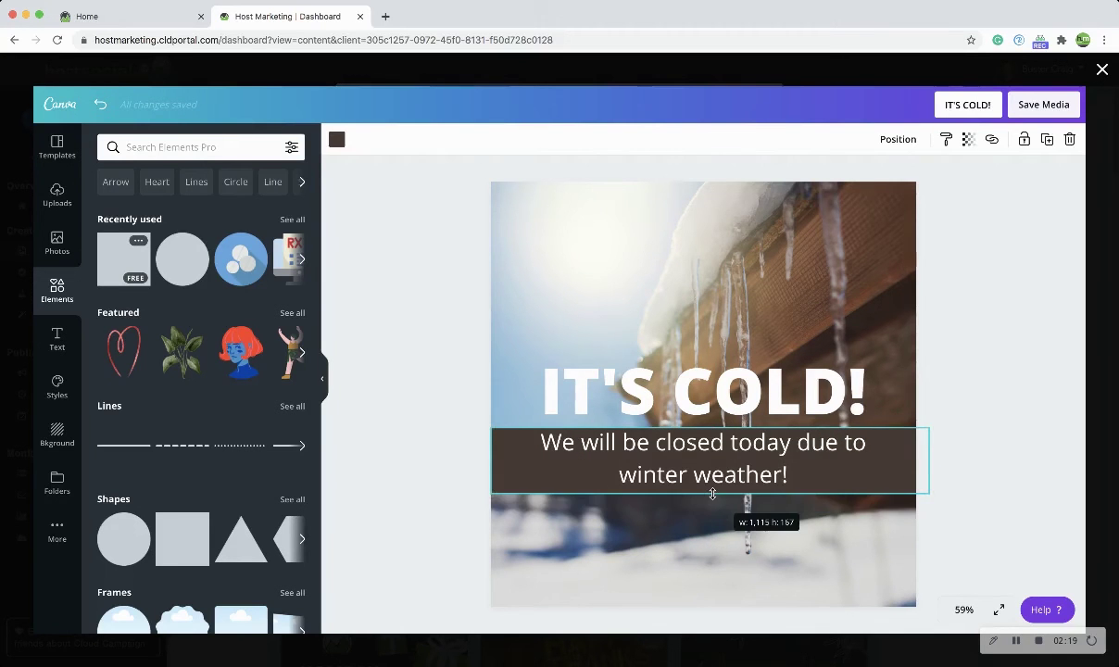
Step: Colour the band behind the subheading black and set its transparency to 45
left_click(336, 140)
left_click(110, 395)
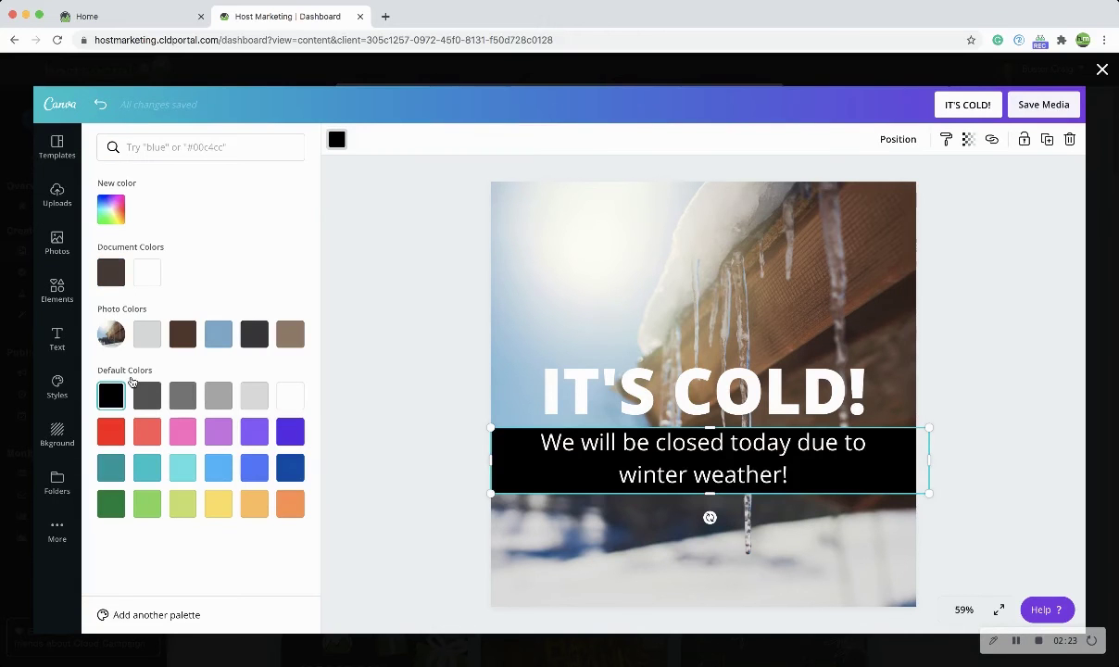
left_click(967, 141)
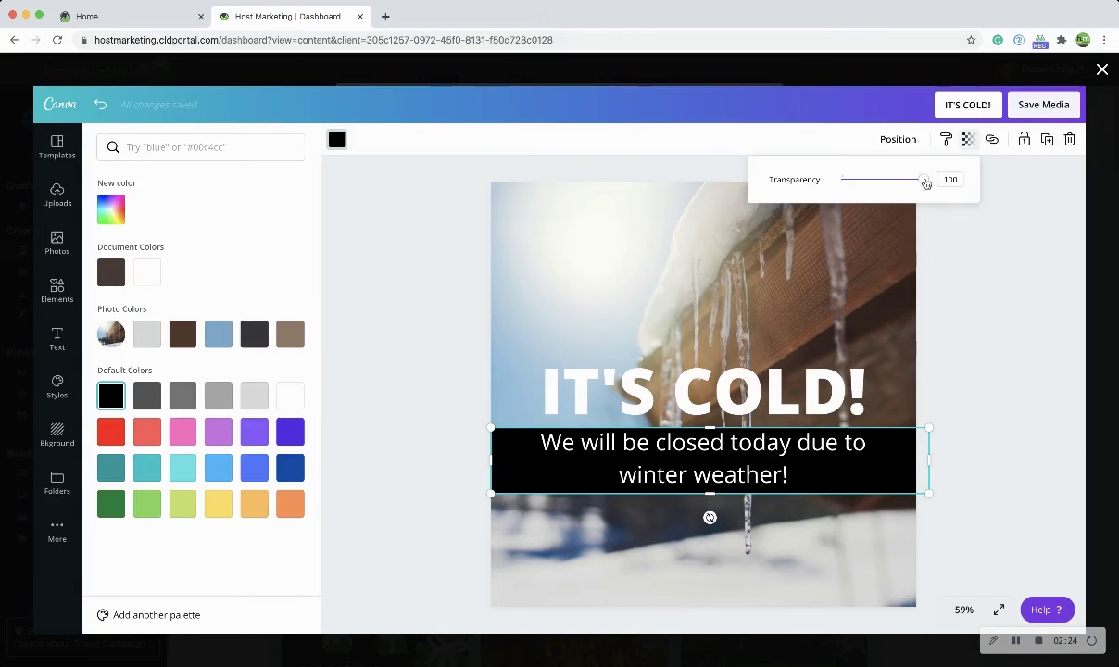
left_click_drag(926, 181, 879, 181)
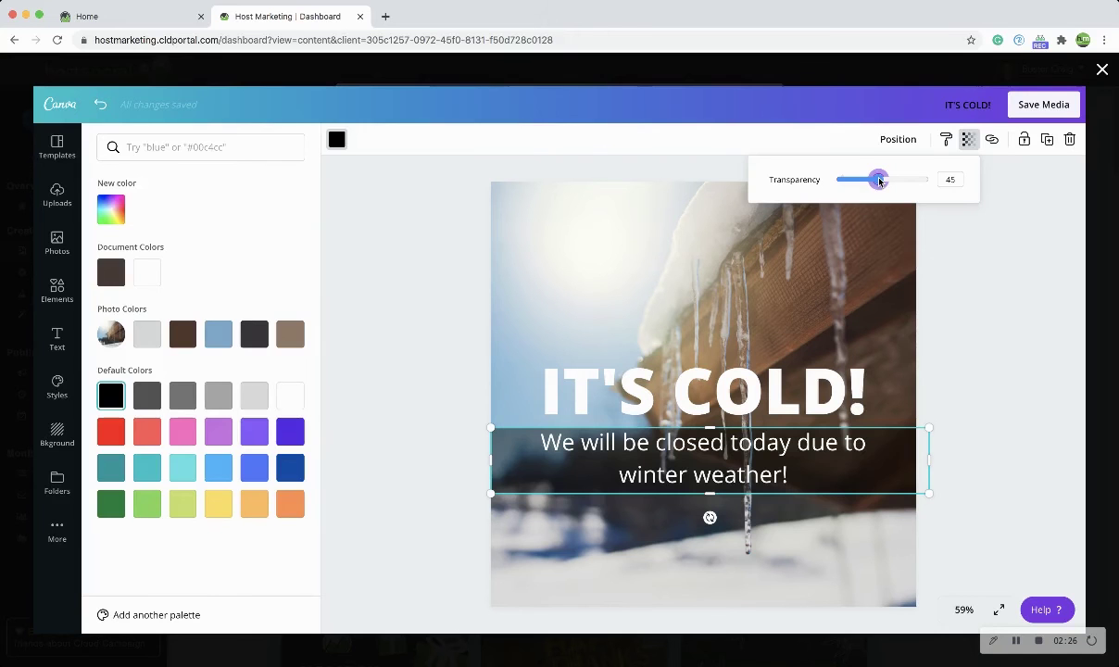
Step: Tighten the subheading's line height and centre the two lines vertically within the dark band
left_click(705, 454)
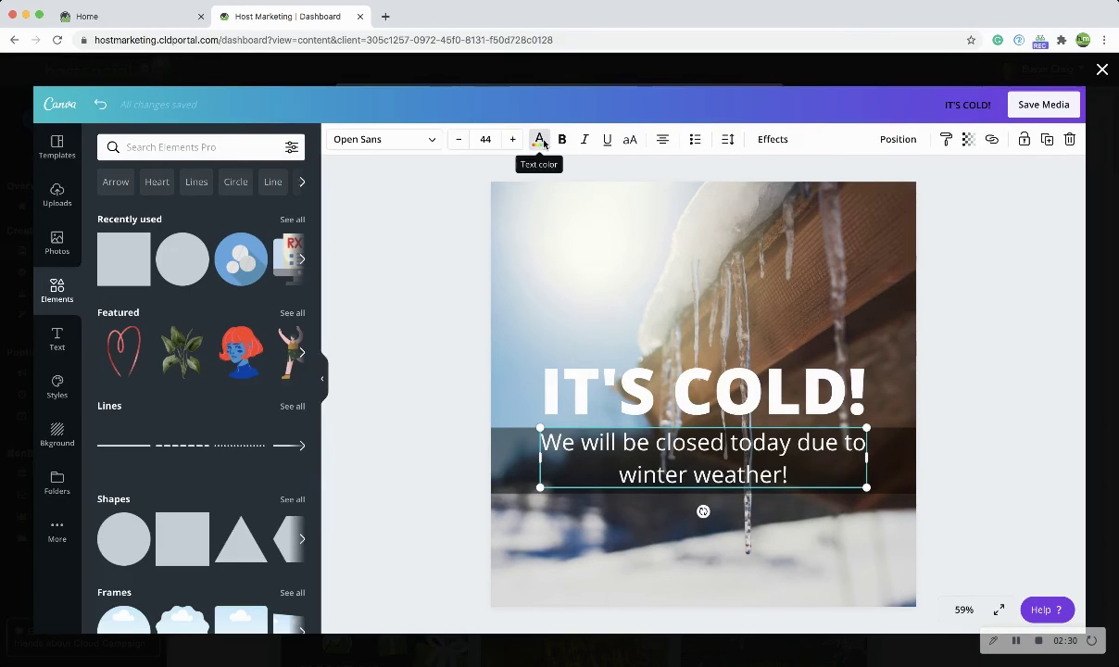
left_click(728, 139)
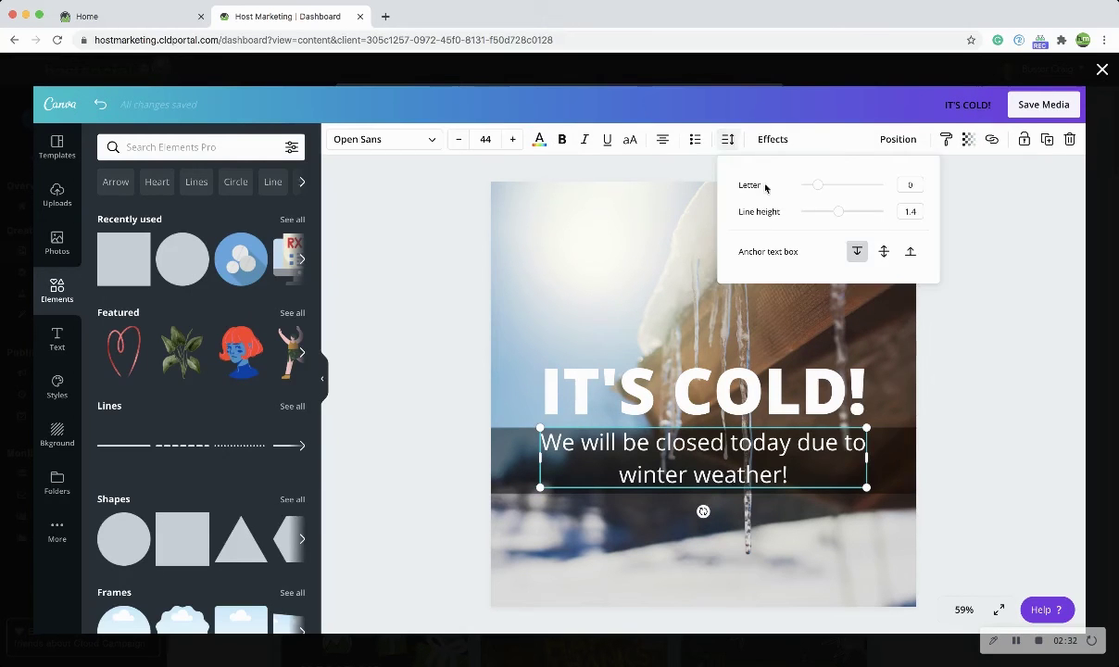
left_click_drag(838, 211, 818, 211)
left_click_drag(655, 432, 659, 441)
Step: Move the heading, subheading and band together to the vertical middle of the image
left_click_drag(413, 328, 899, 562)
left_click_drag(690, 398, 690, 328)
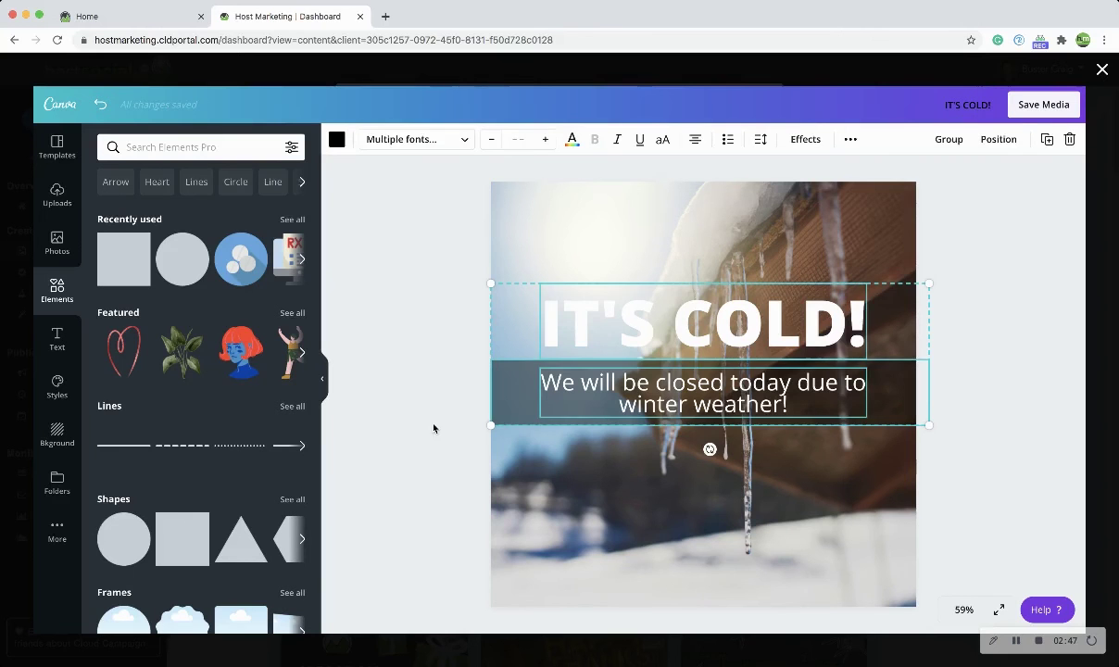
left_click_drag(565, 363, 604, 422)
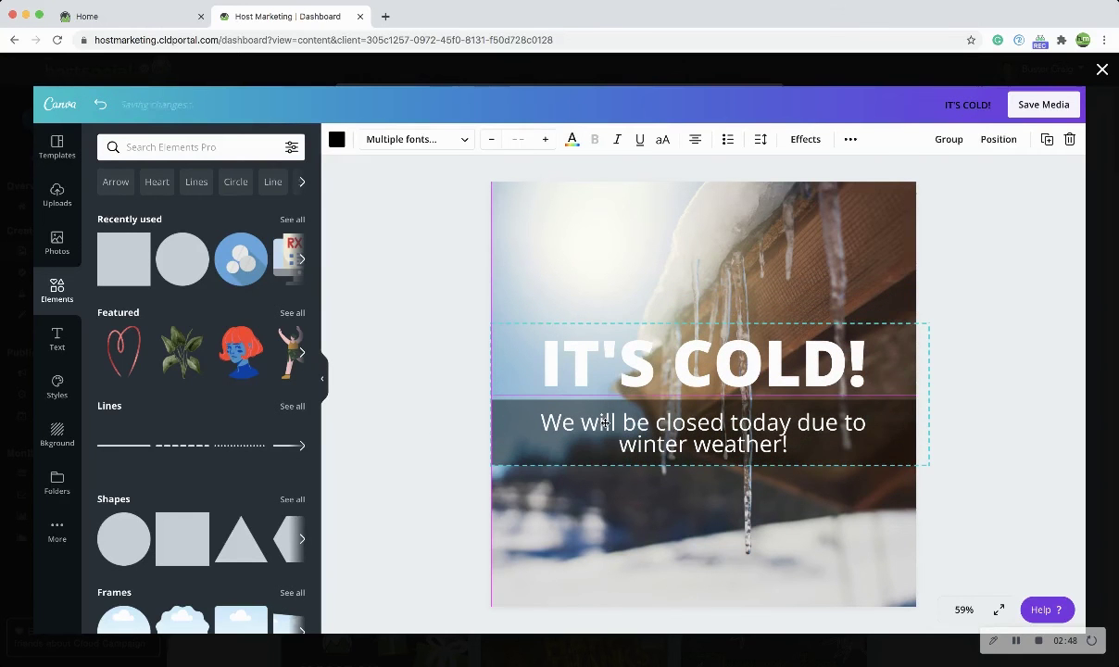
left_click(441, 460)
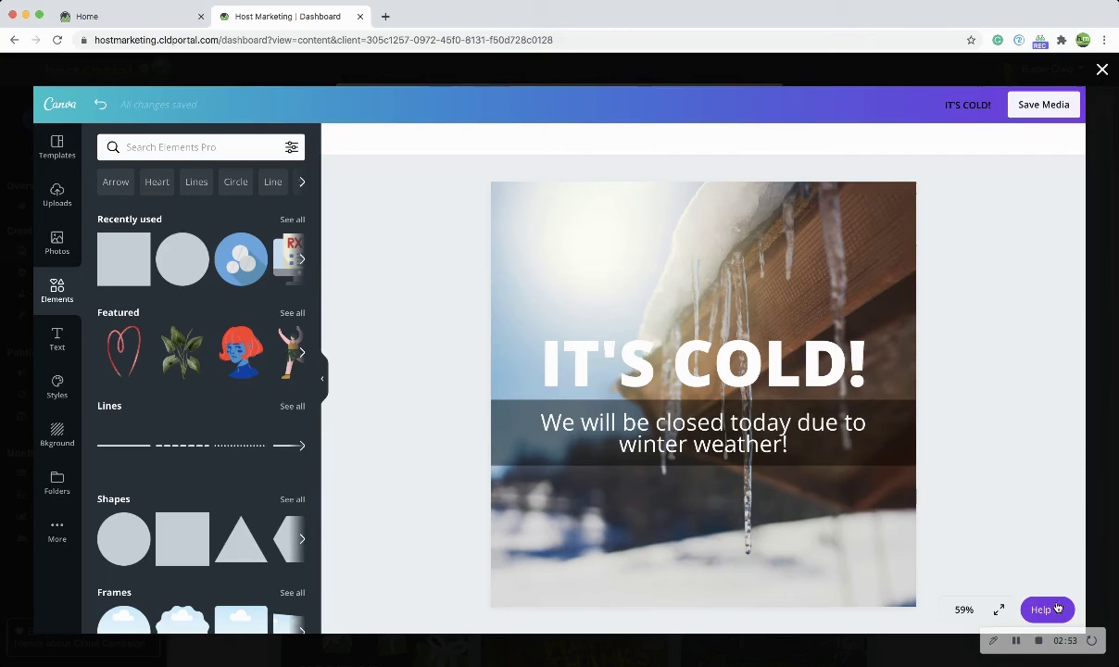
Step: Save the design as the post's media, title the content "Closed" and continue to the captions
left_click(1032, 109)
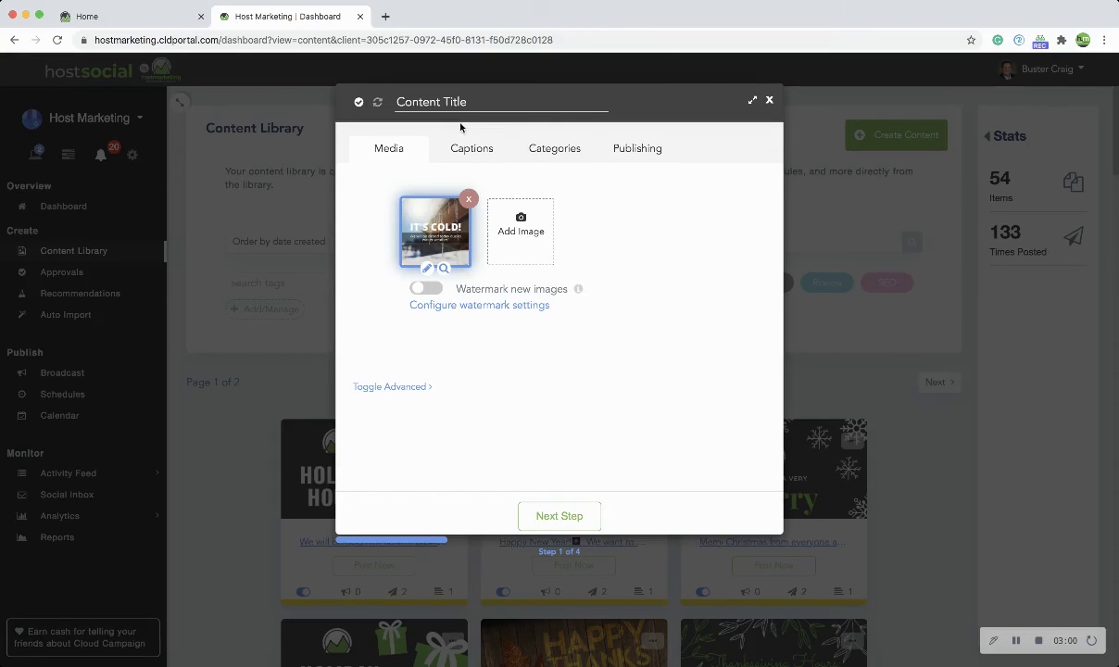
left_click(457, 103)
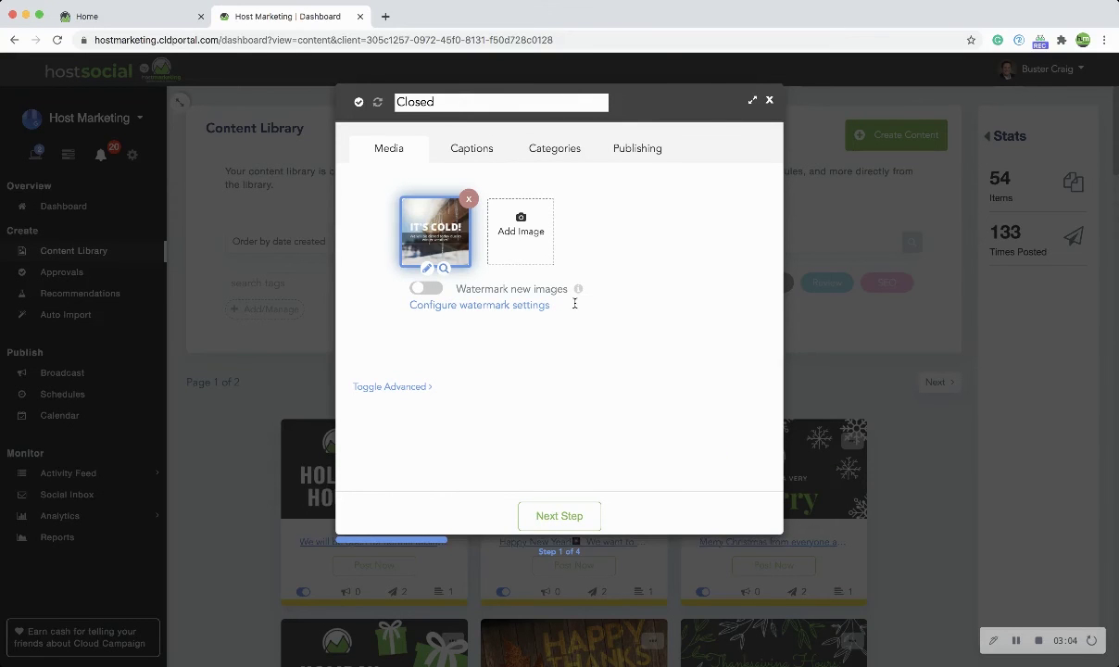
left_click(560, 516)
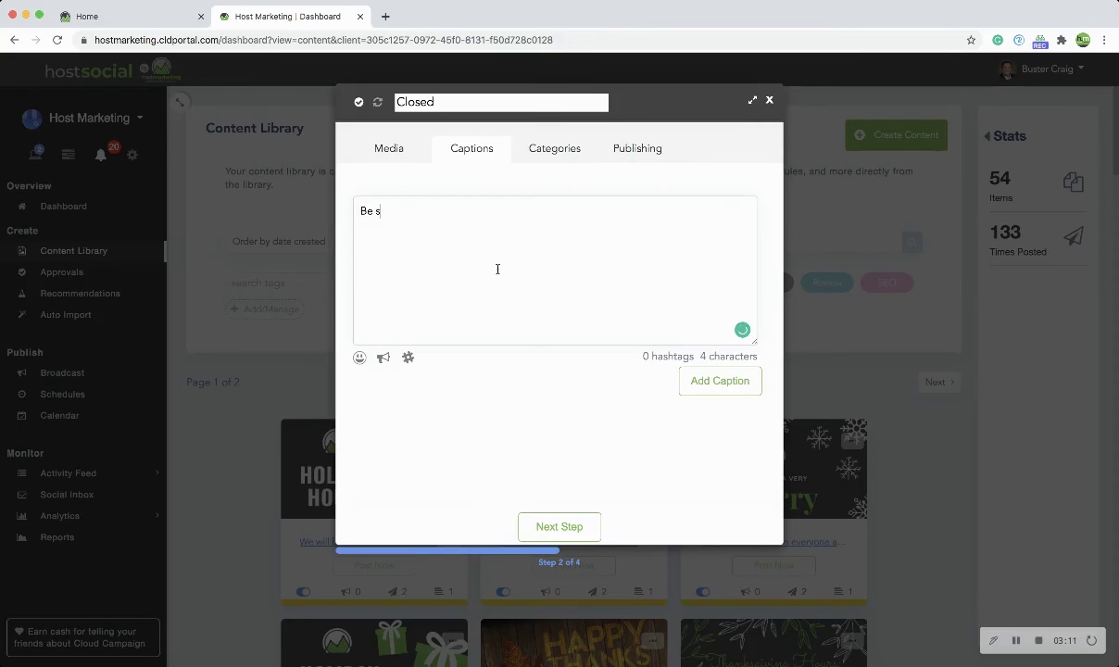
Step: Write a caption starting "Be safe out there today! We will be closed" and ending with "Monday.", and continue to the categories
type("Be safe cu")
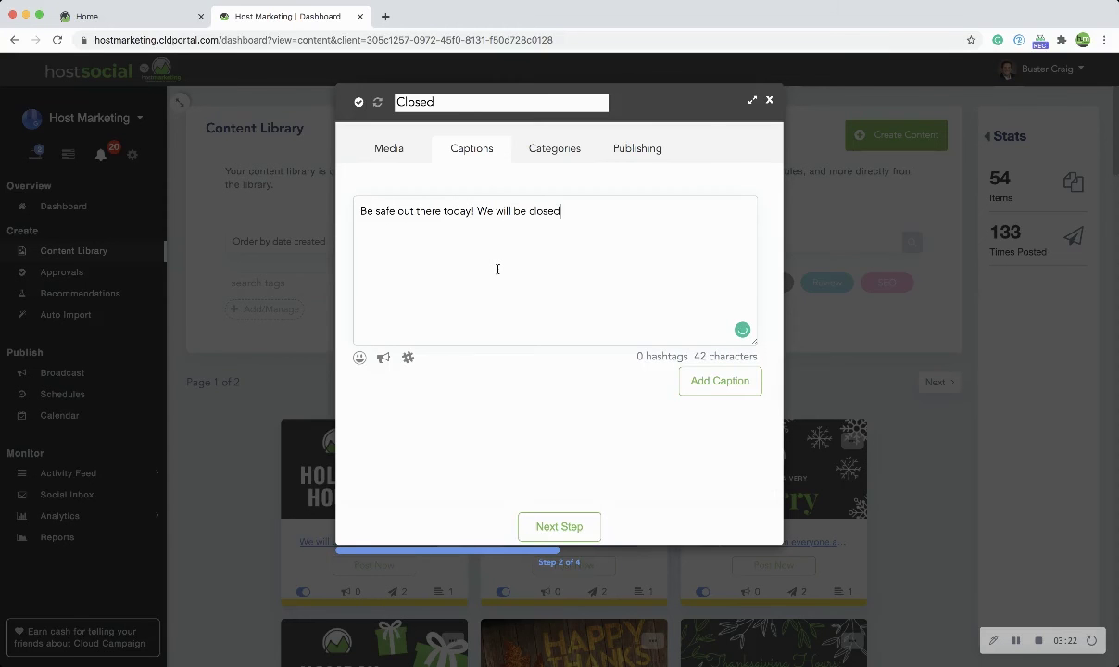
type("Monday.")
left_click(568, 525)
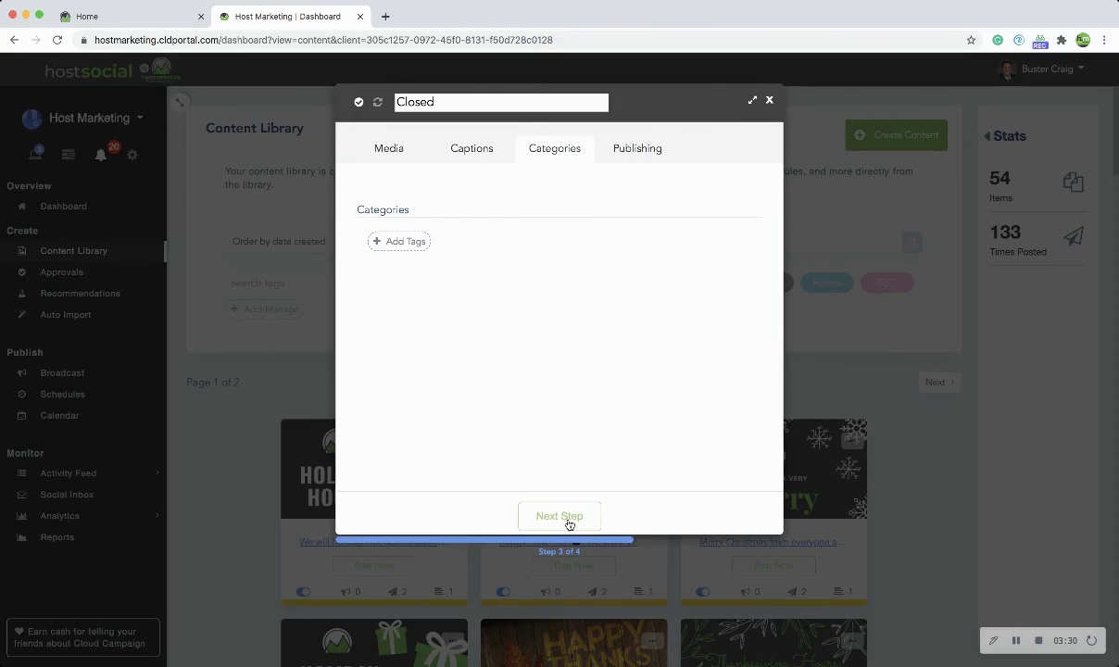
Step: Assign the Event category to the content and continue to the publishing settings
left_click(416, 252)
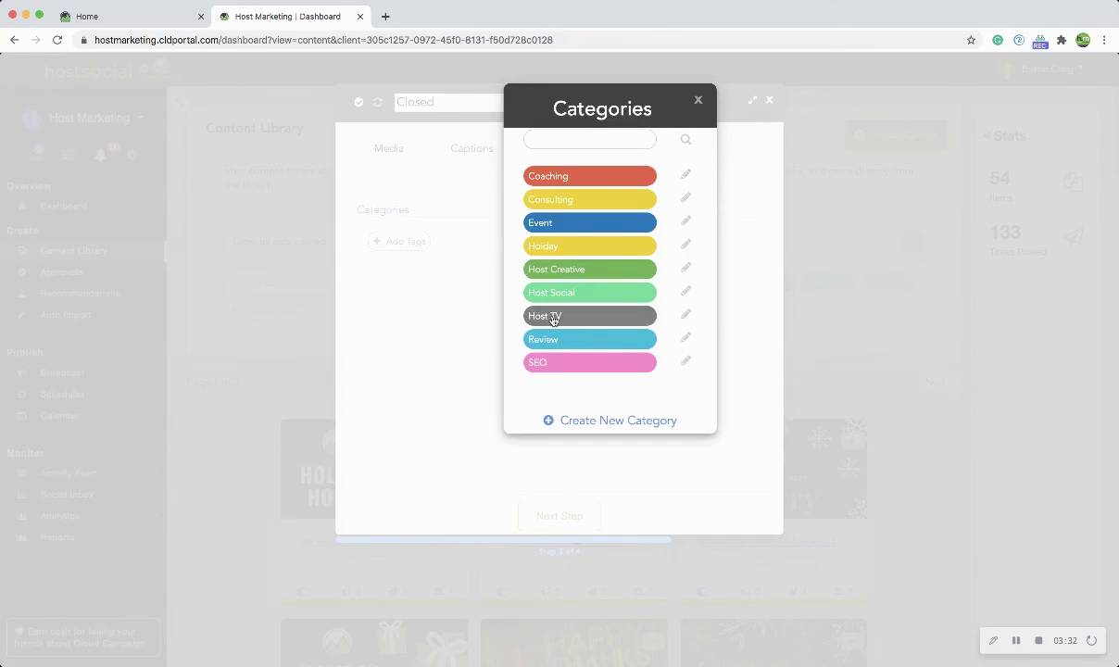
left_click(551, 230)
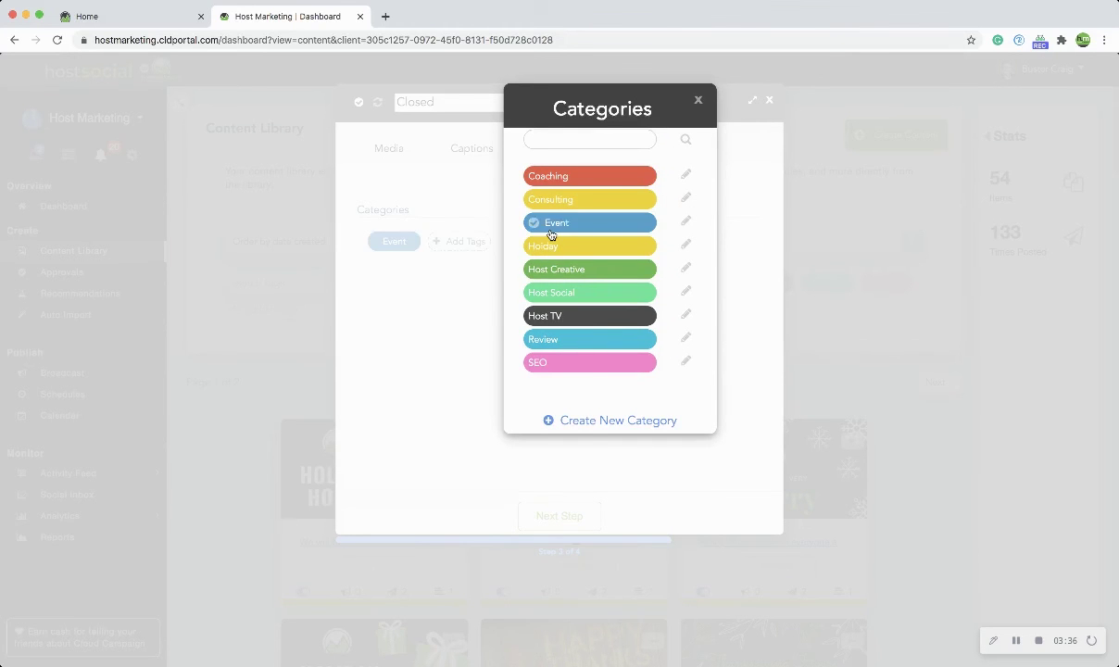
left_click(472, 361)
left_click(559, 516)
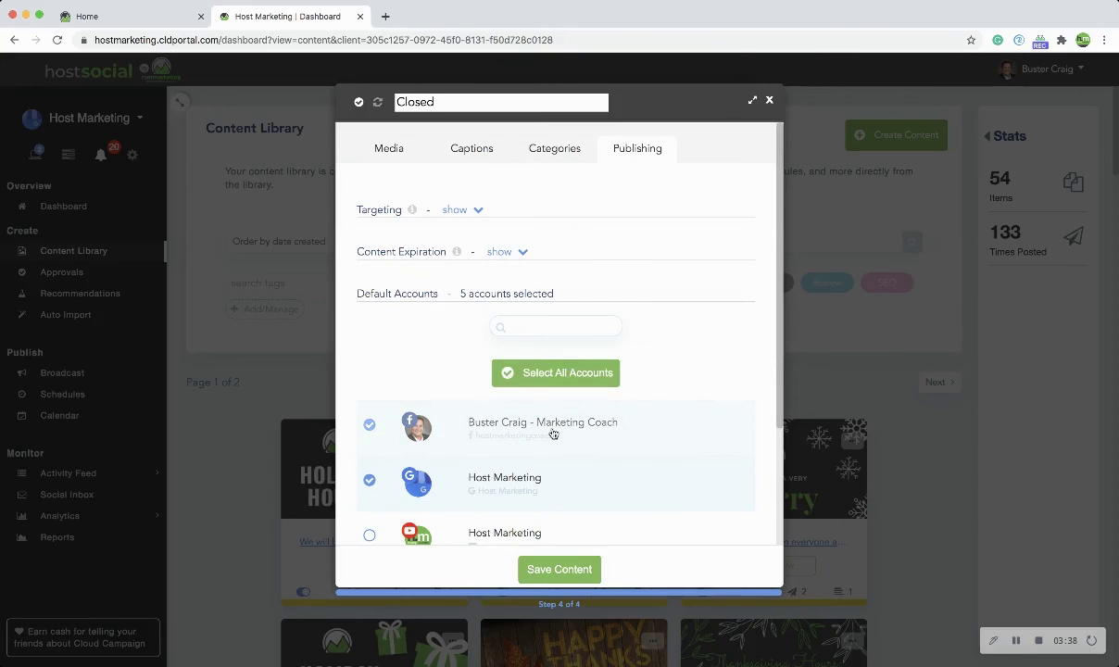
Step: Deselect the Marketing Coach Facebook page and the Host Marketing Google and Instagram accounts, and save the content to the library
scroll(554, 432, "down", 3)
left_click(369, 271)
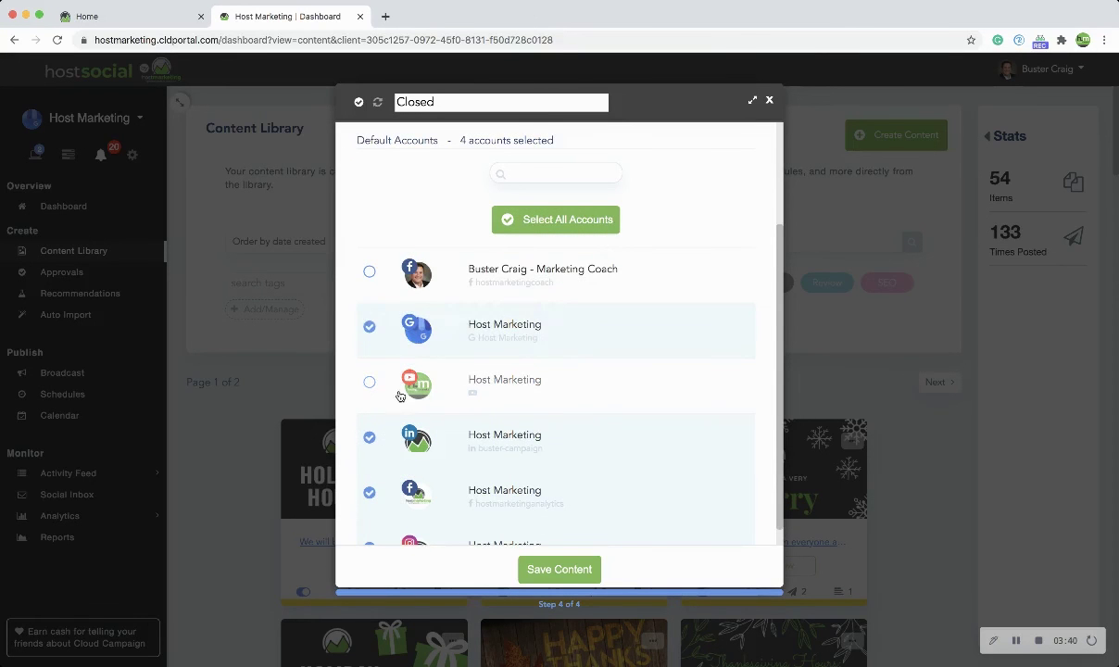
scroll(397, 391, "down", 1)
left_click(367, 269)
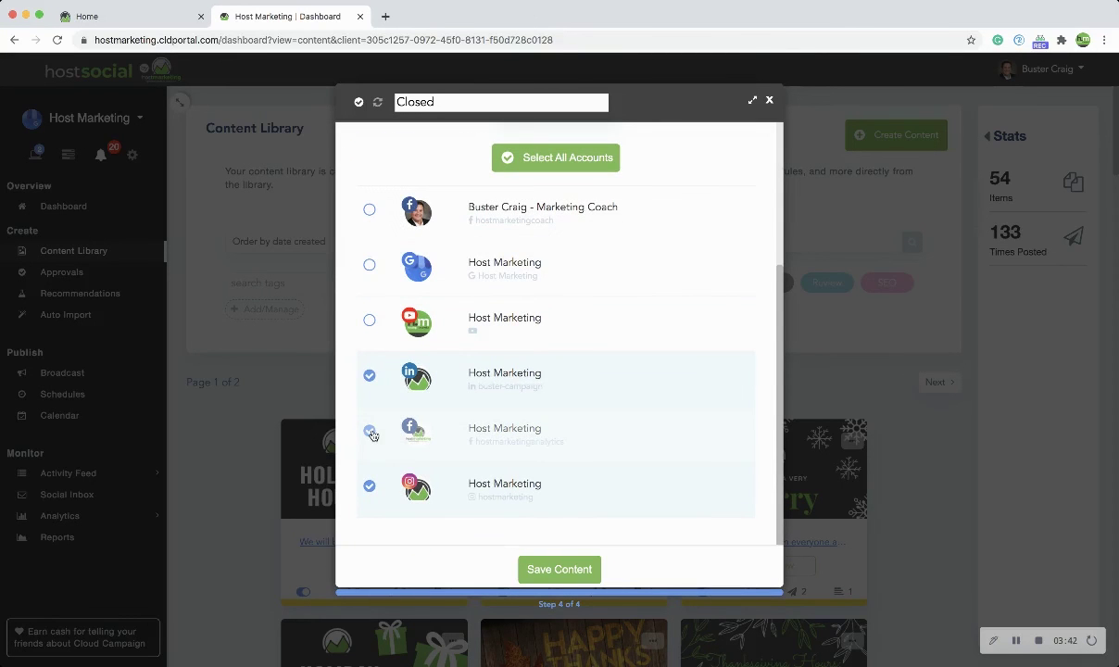
left_click(369, 483)
left_click(558, 569)
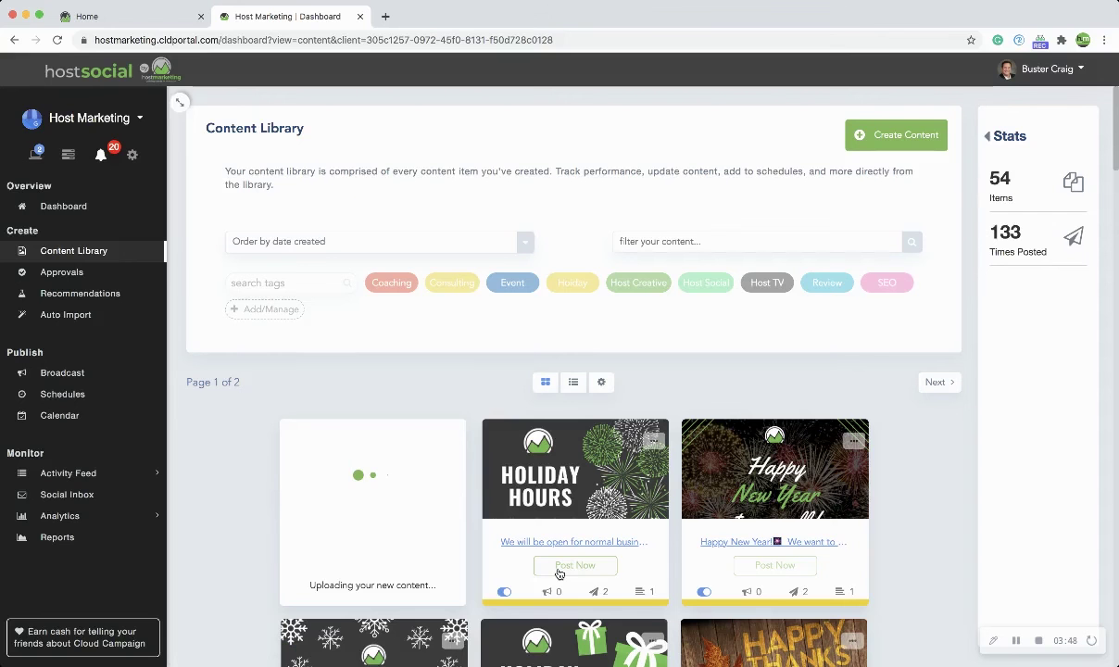
Step: Open the new "Closed" item in the content library and review its caption, image, accounts and tag
scroll(558, 573, "down", 3)
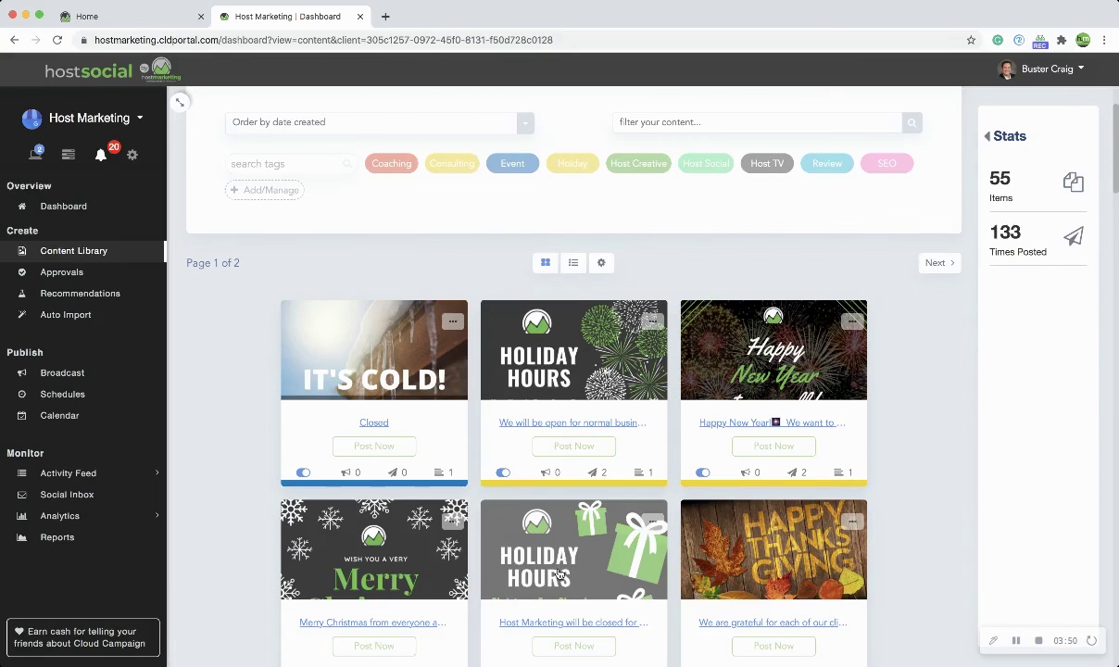
left_click(405, 395)
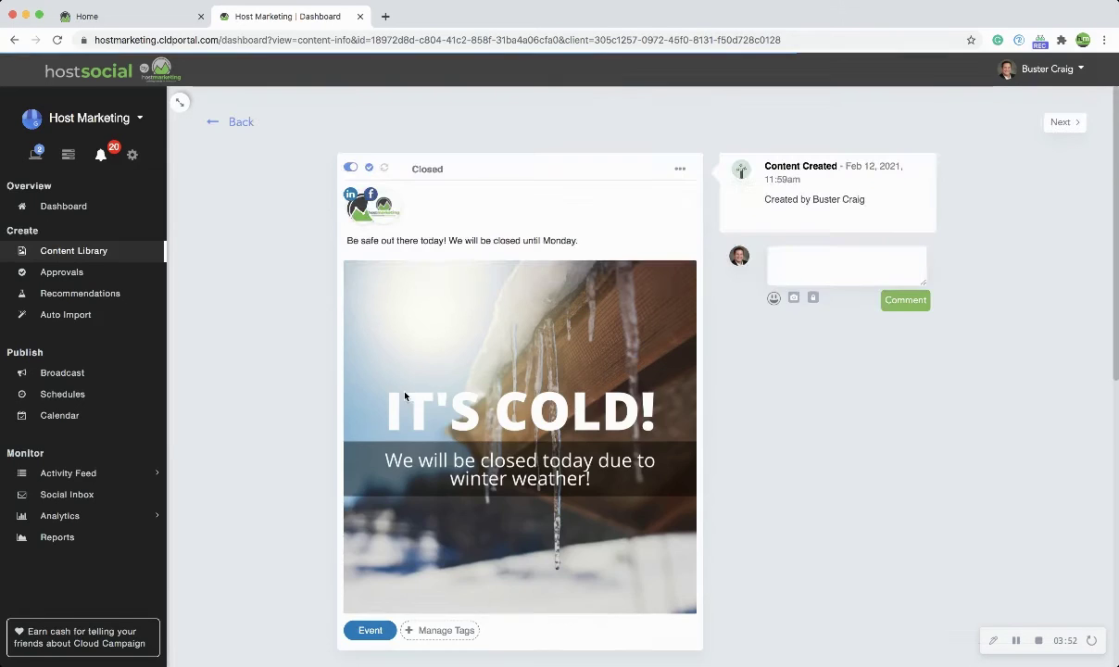
scroll(405, 395, "down", 3)
scroll(380, 368, "up", 3)
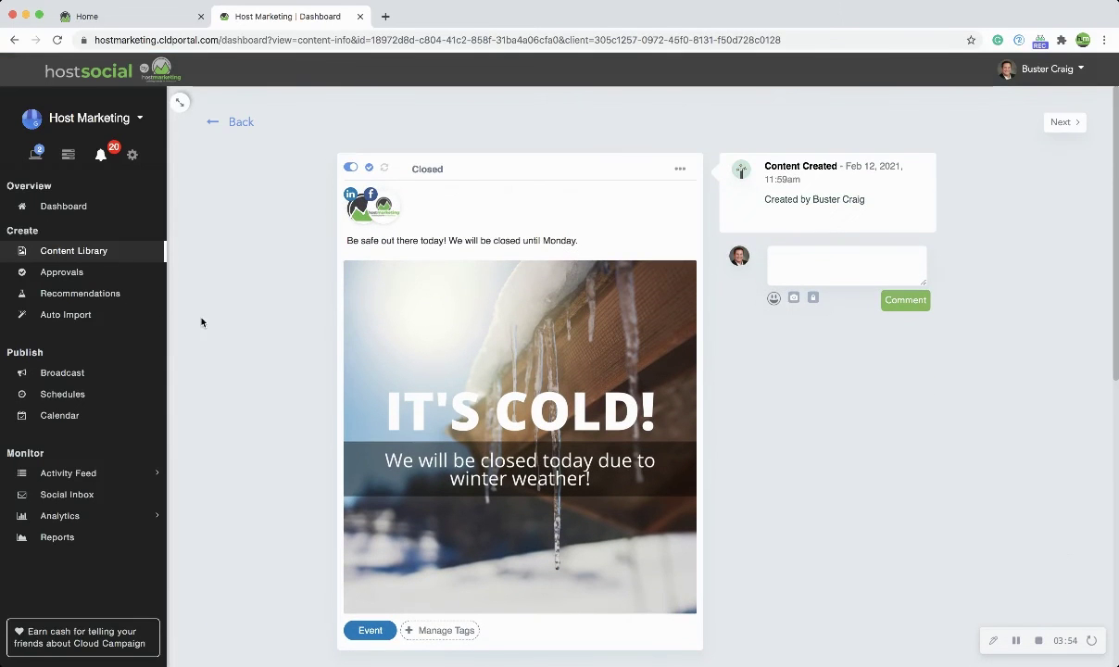
Step: Schedule the "Closed" content on the publishing calendar for Friday, February 12, 2021, and move it to 5:00 PM in the day view
left_click(69, 416)
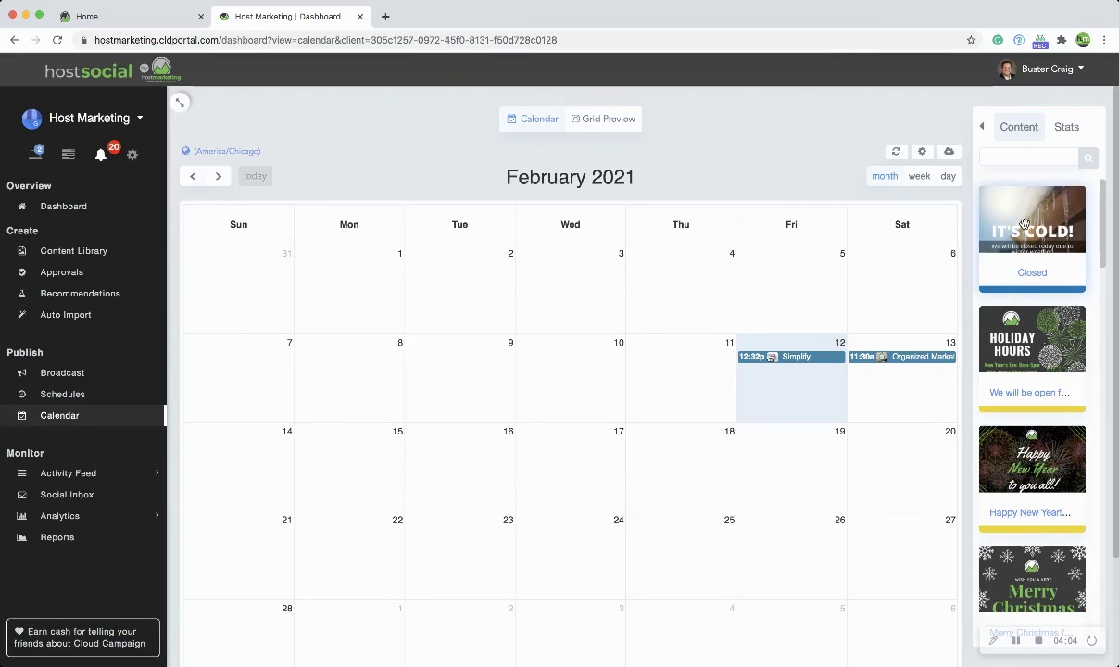
left_click_drag(1025, 225, 793, 395)
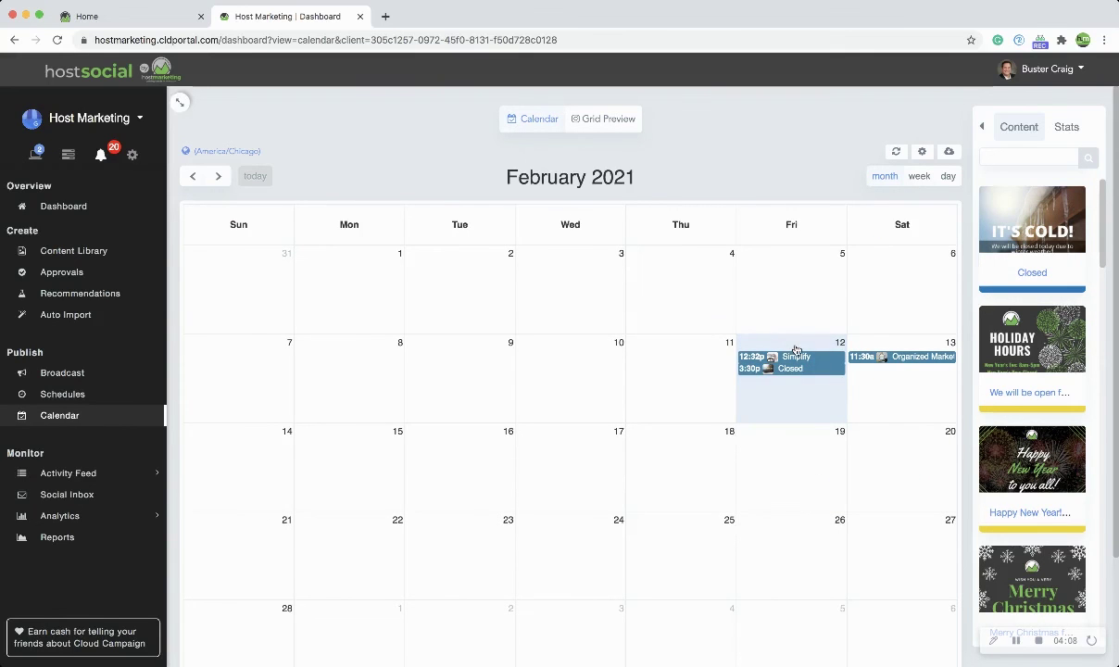
left_click(948, 176)
scroll(284, 435, "down", 3)
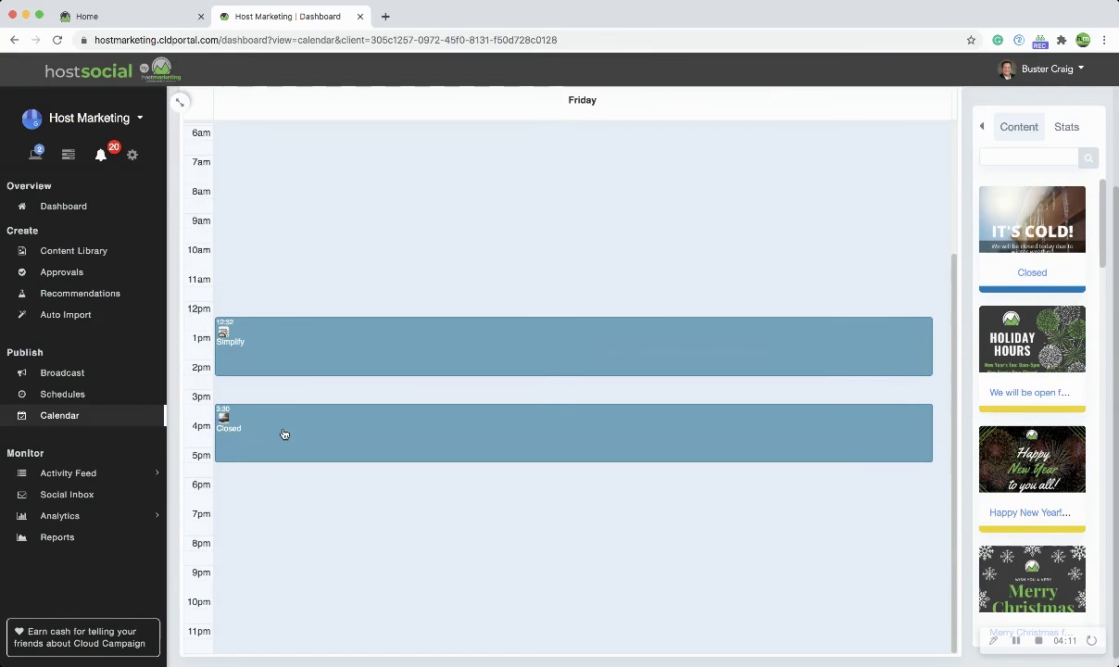
left_click_drag(246, 430, 230, 473)
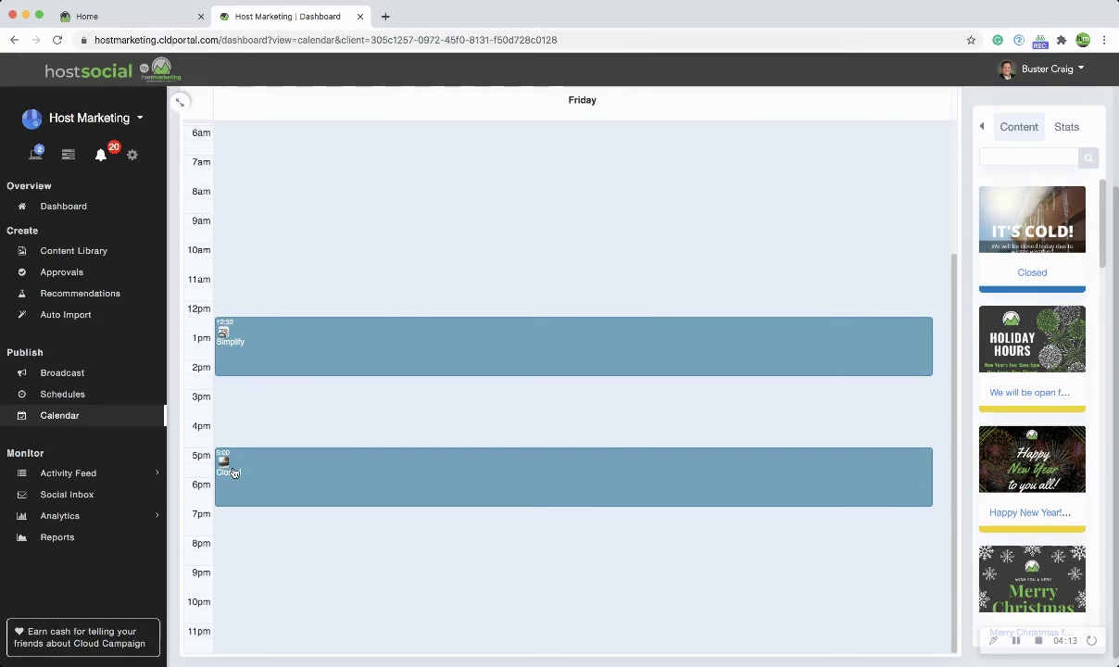
Step: Return to the dashboard, reload the page and check the "Closed" post among this week's scheduled posts
left_click(78, 209)
scroll(374, 317, "down", 10)
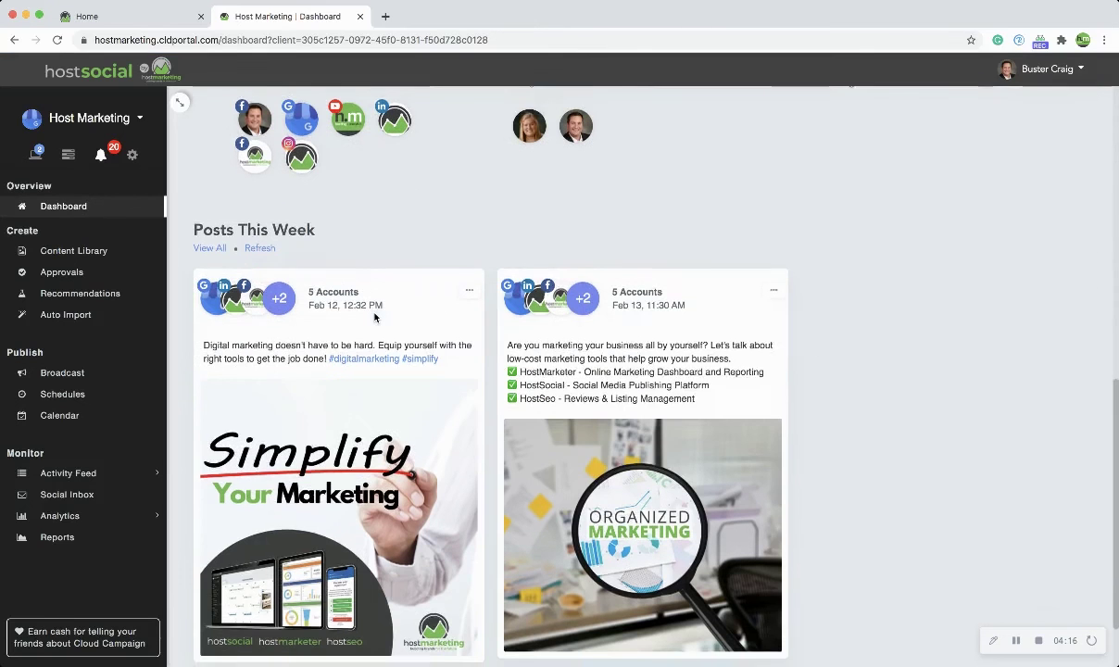
left_click(57, 40)
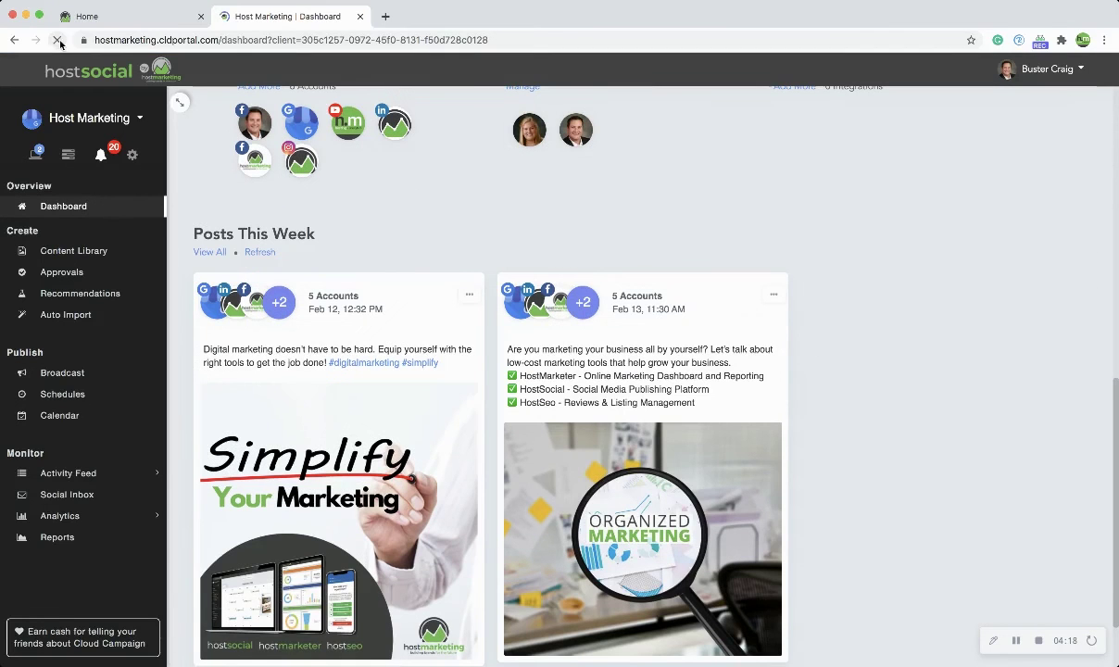
scroll(248, 229, "down", 8)
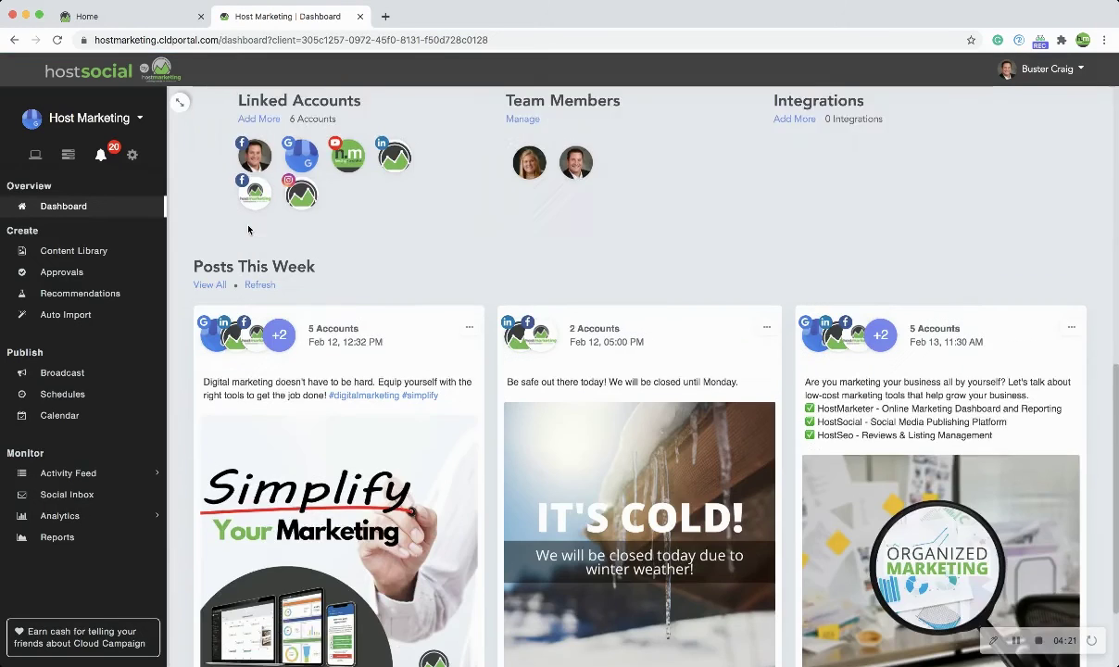
scroll(248, 229, "down", 1)
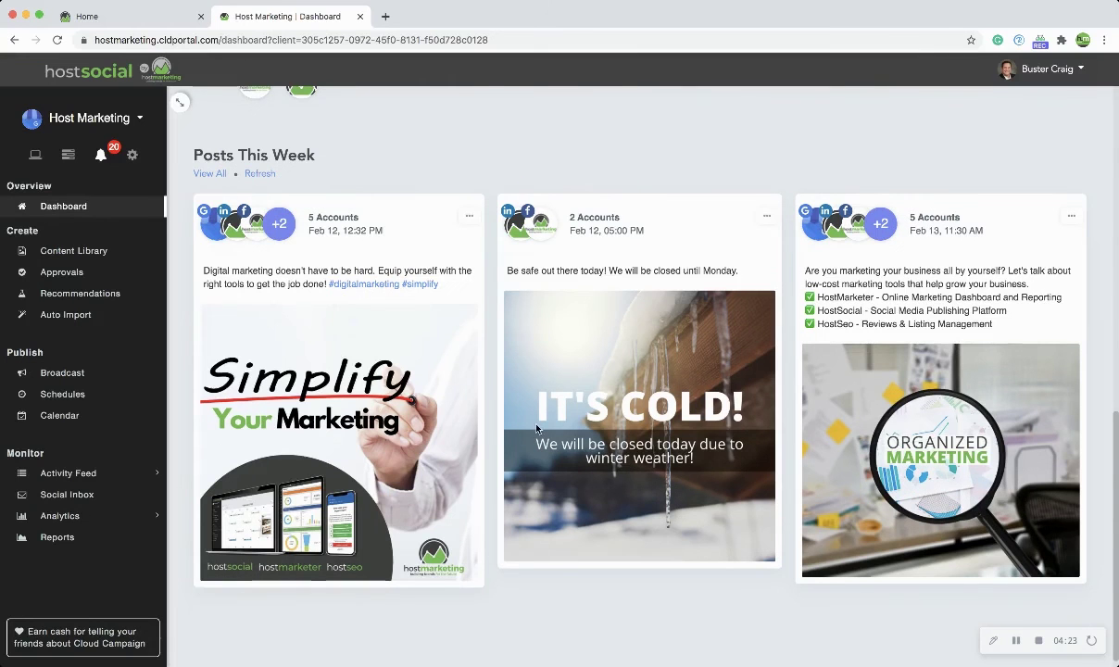
scroll(550, 287, "up", 9)
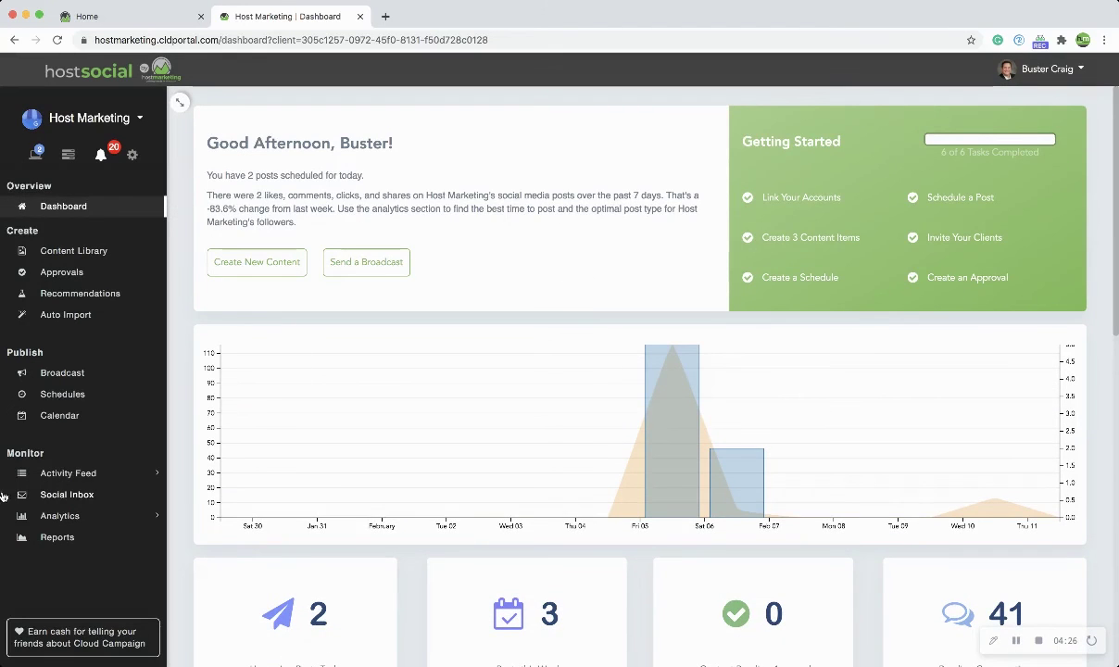
Step: Open the historical analytics for all accounts and review followers, post performance, engagement totals and top posts
left_click(60, 517)
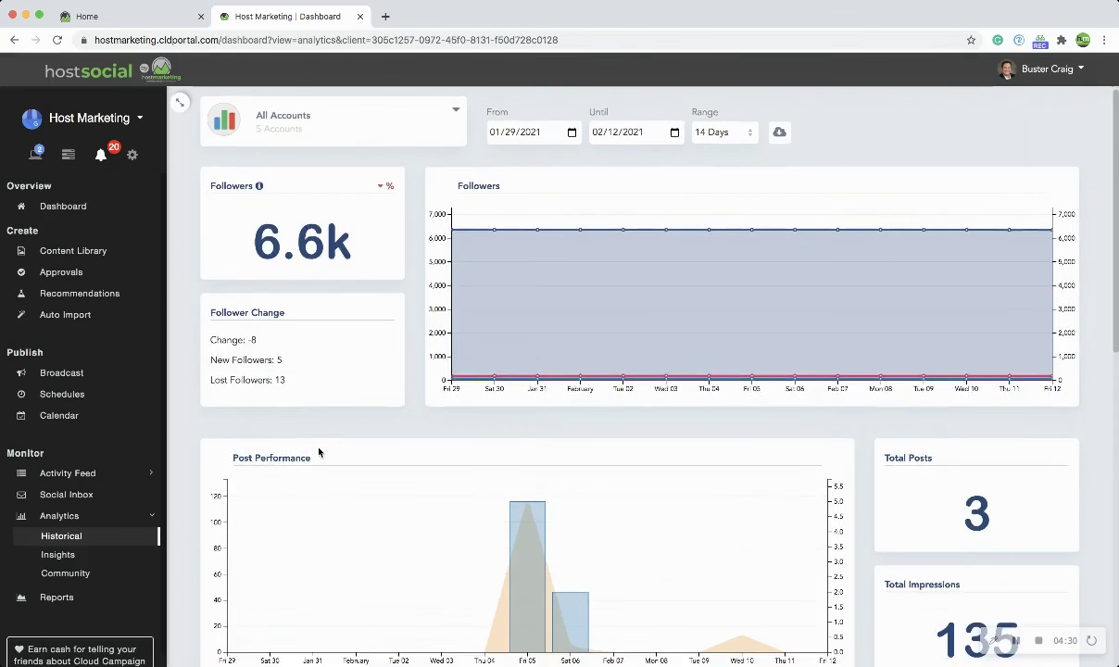
scroll(318, 452, "down", 4)
scroll(319, 452, "down", 5)
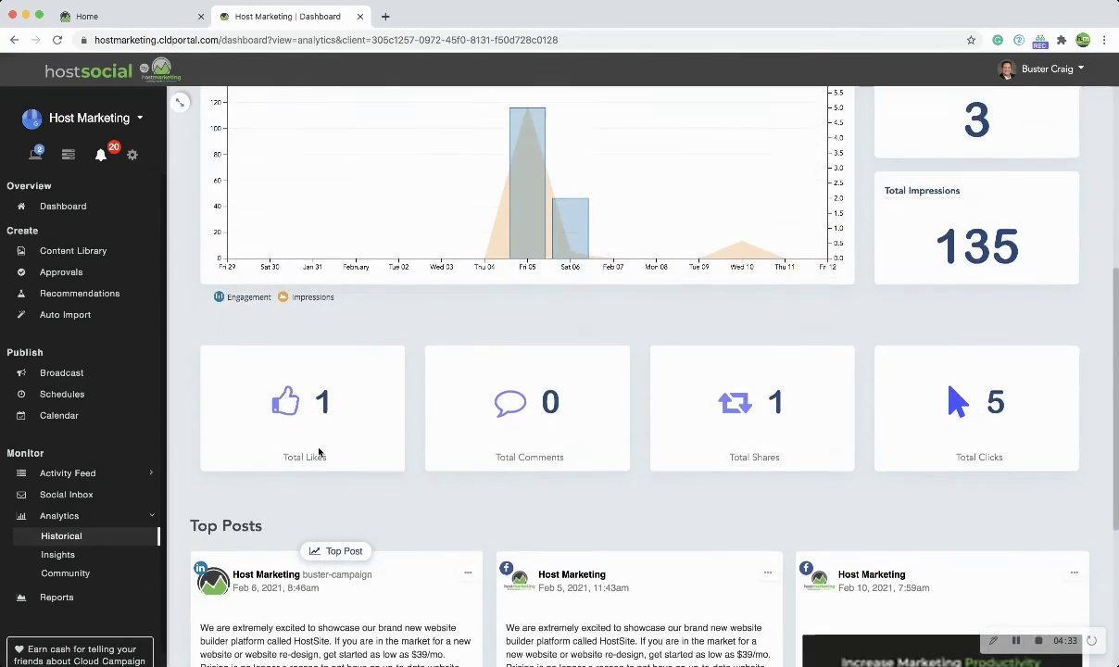
scroll(319, 452, "down", 1)
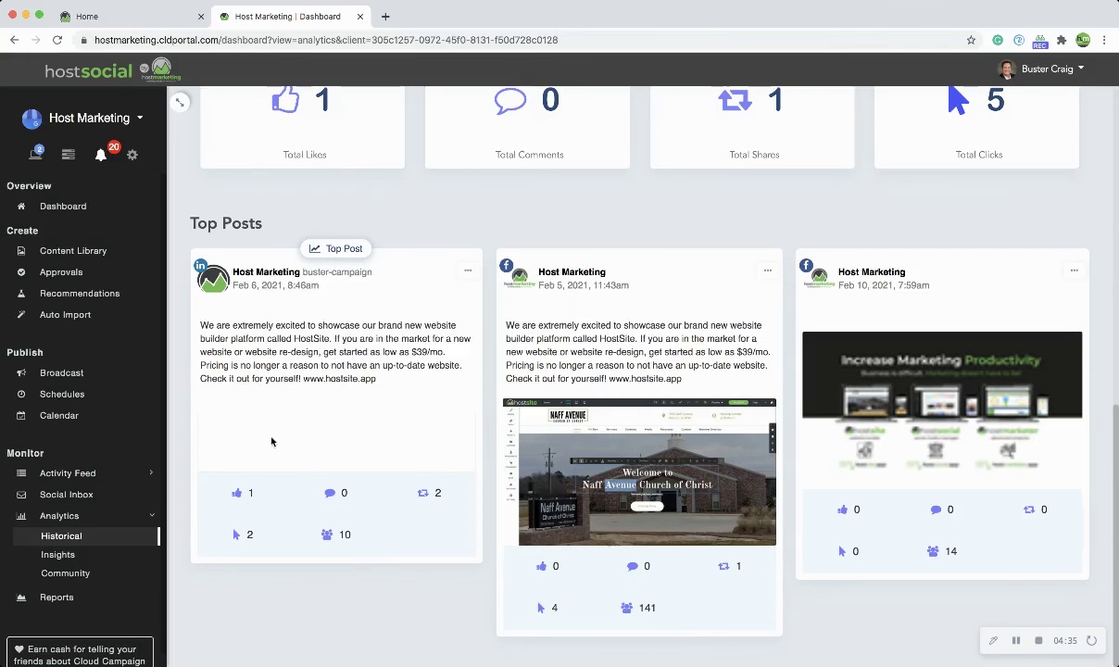
Step: Open the analytics insights for the Host Marketing Google account and examine the optimal post times and post types
left_click(63, 555)
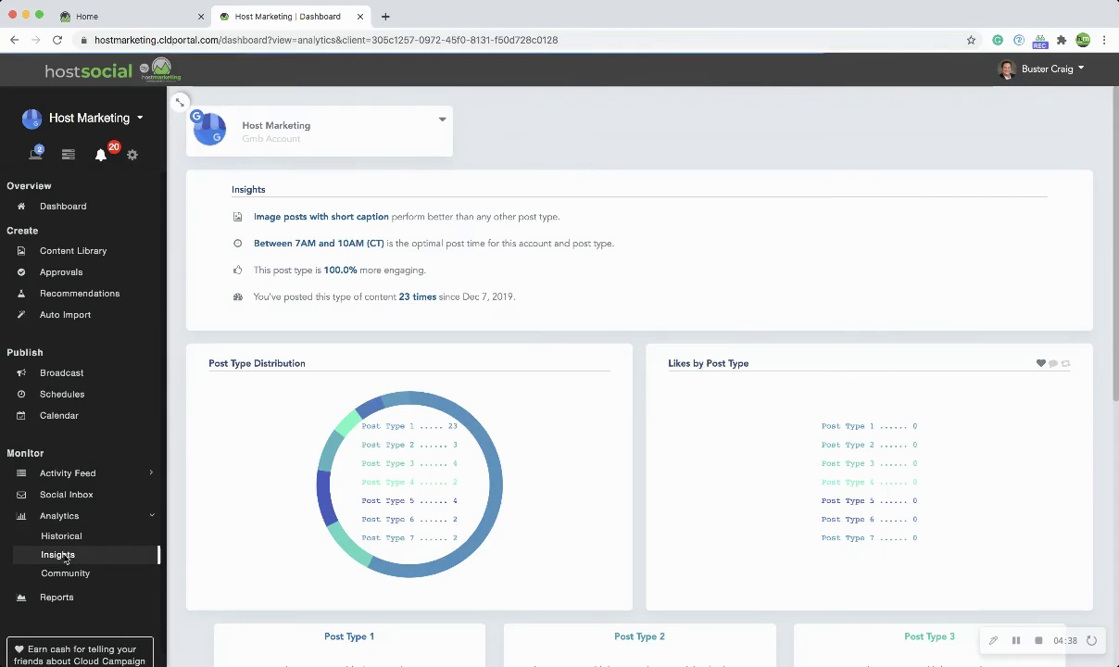
scroll(467, 426, "down", 6)
scroll(468, 426, "down", 3)
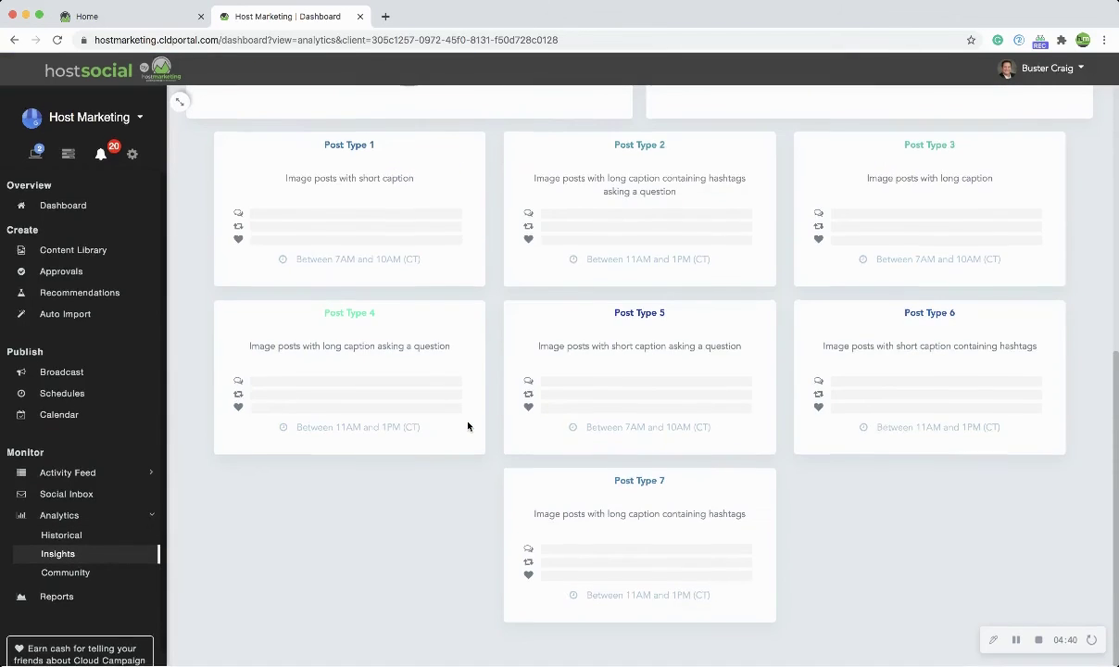
scroll(468, 426, "up", 4)
scroll(468, 426, "up", 5)
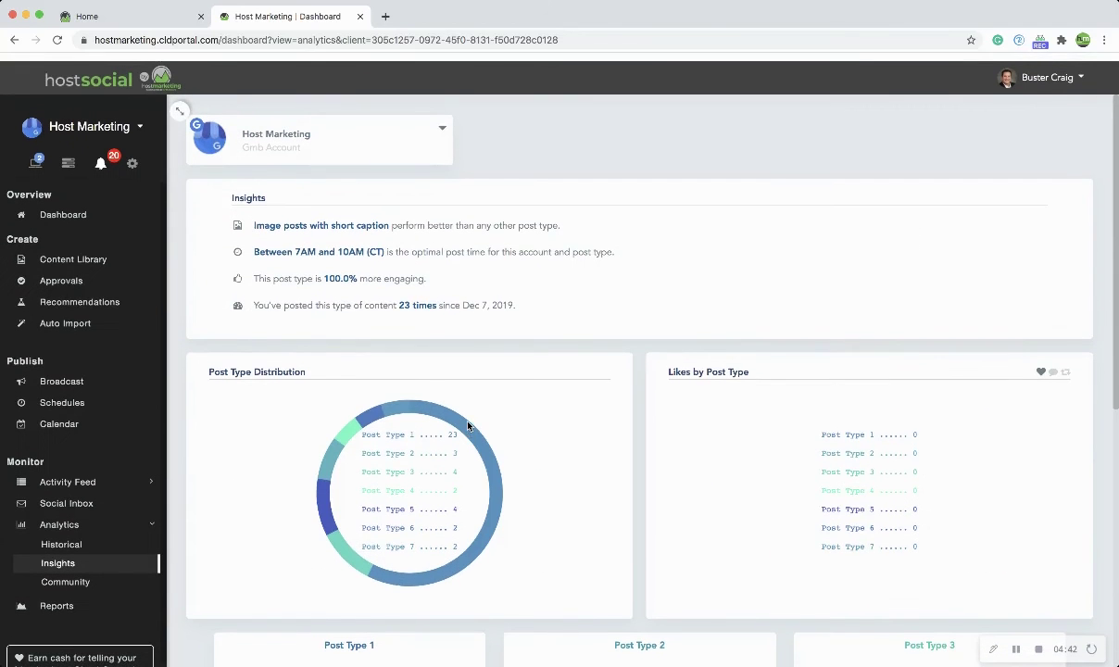
Step: Go back to the dashboard and look over its overview once more
left_click(80, 209)
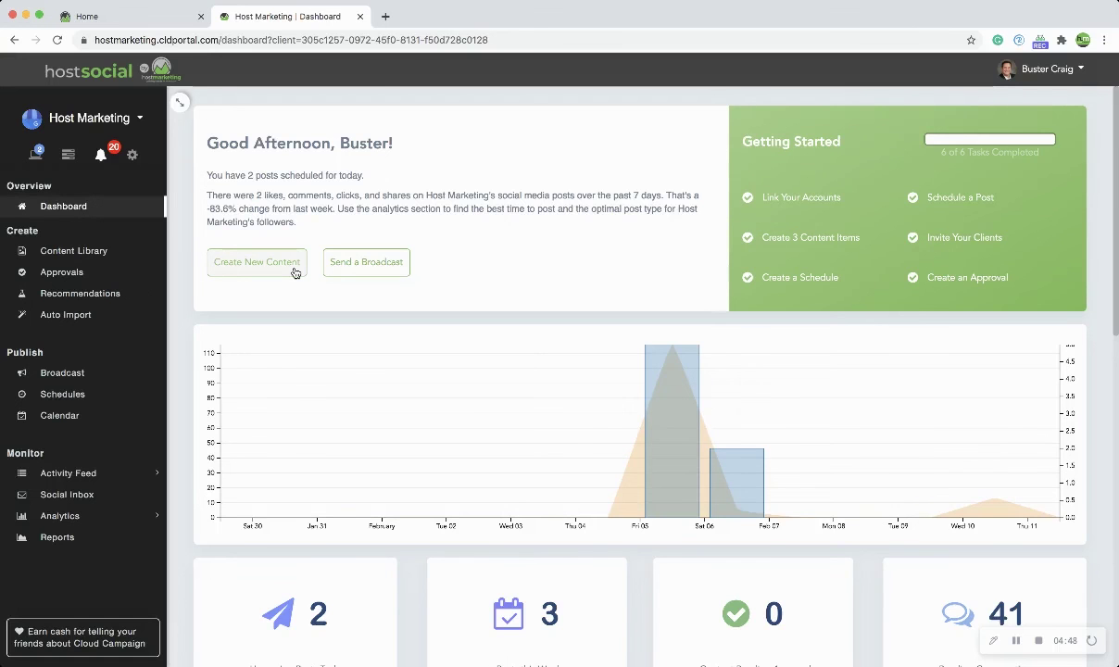
scroll(294, 272, "down", 3)
scroll(295, 272, "up", 3)
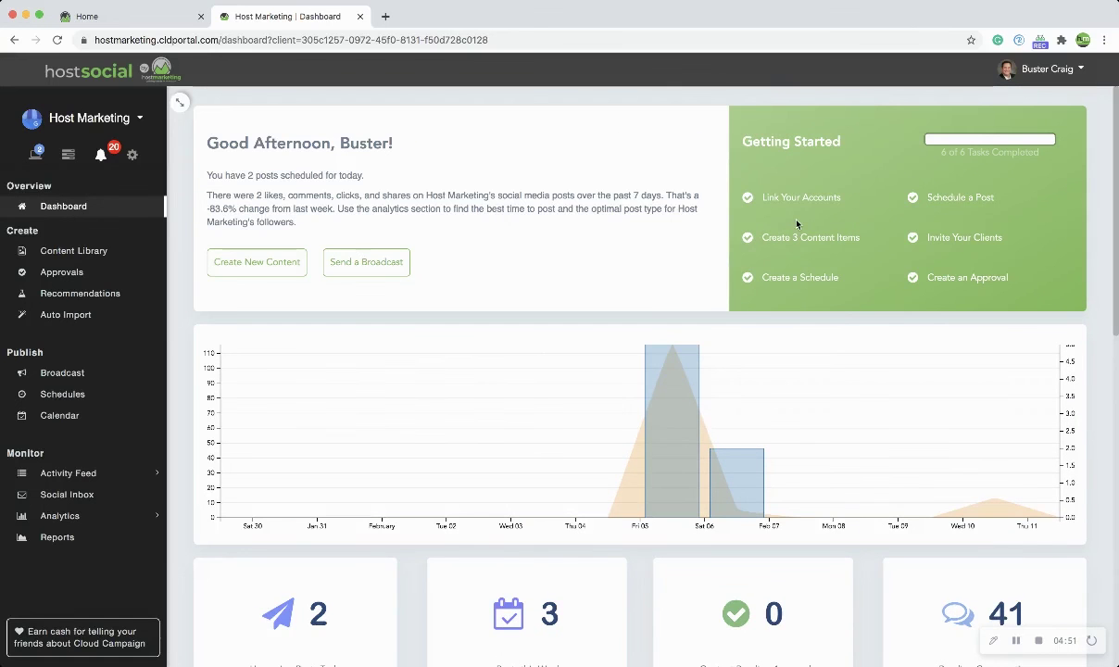